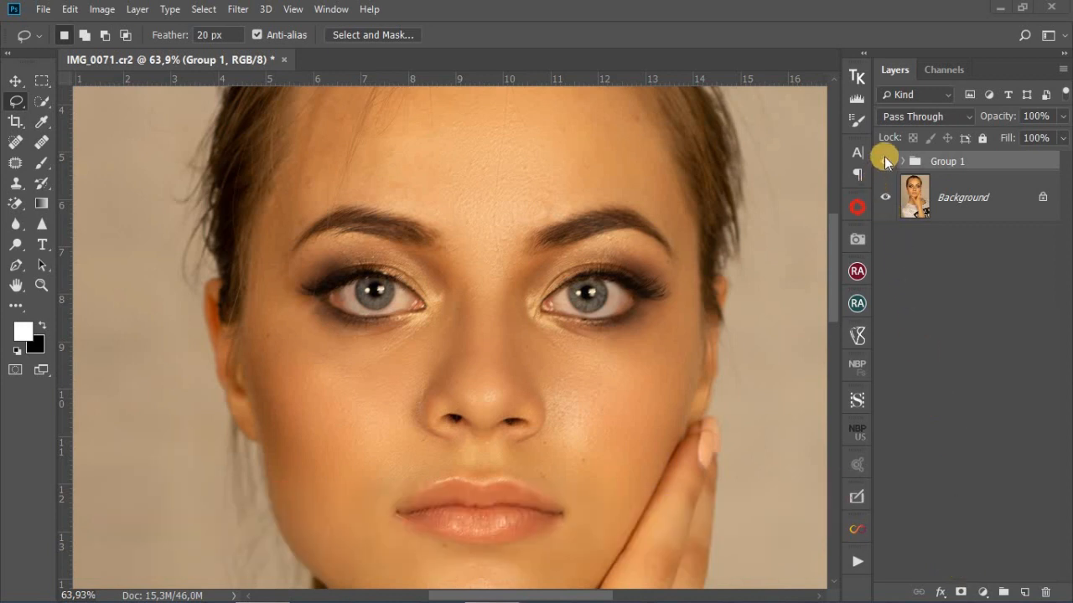
# Compare the portrait with Group 1 hidden and shown, and inspect the layers inside the group
pyautogui.click(884, 159)
pyautogui.click(884, 161)
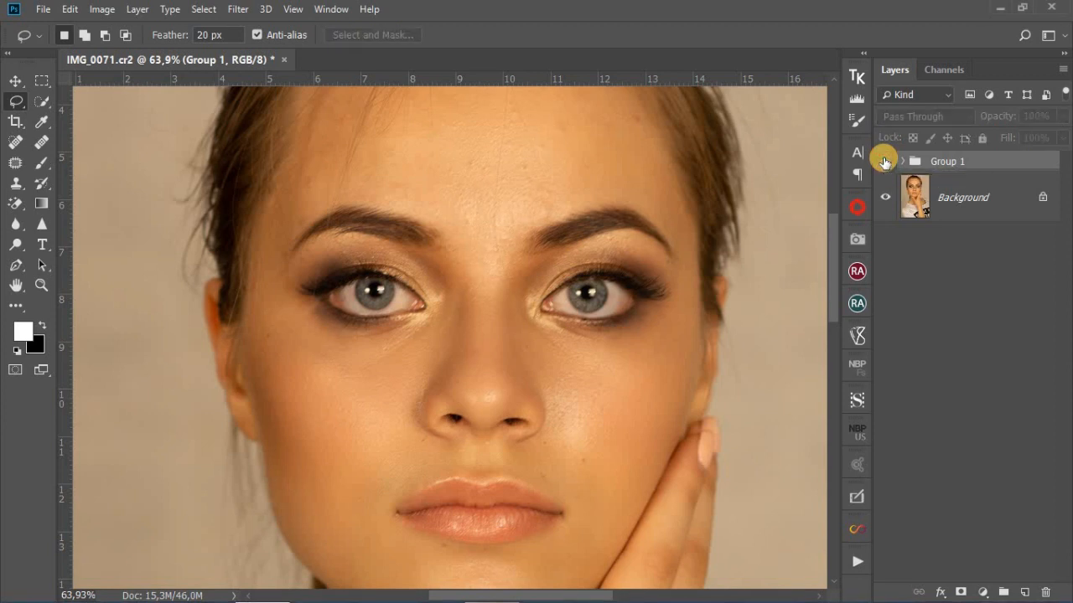
pyautogui.click(884, 161)
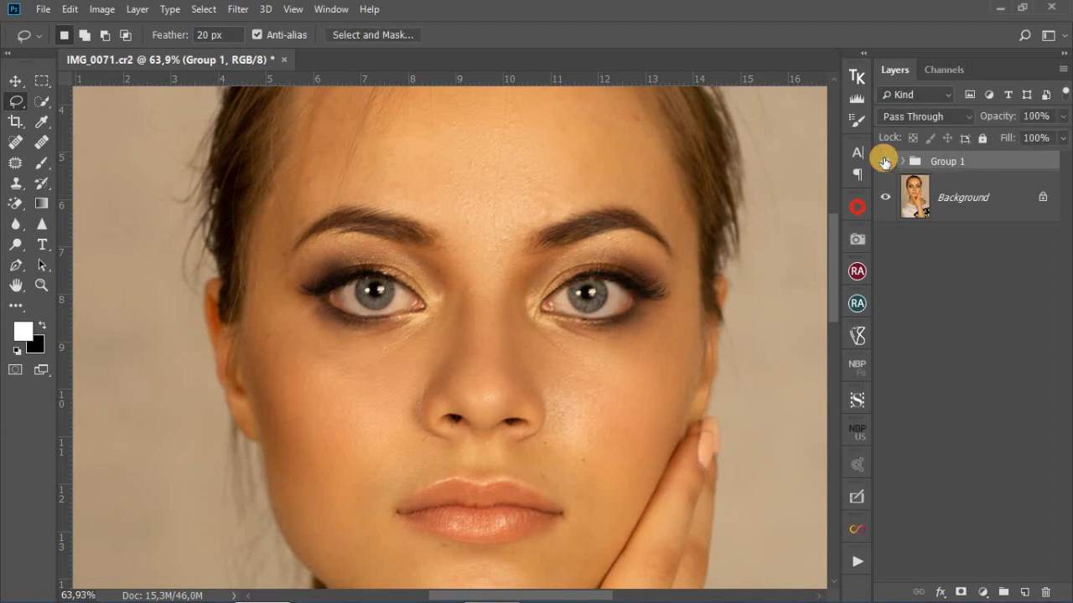
pyautogui.click(885, 161)
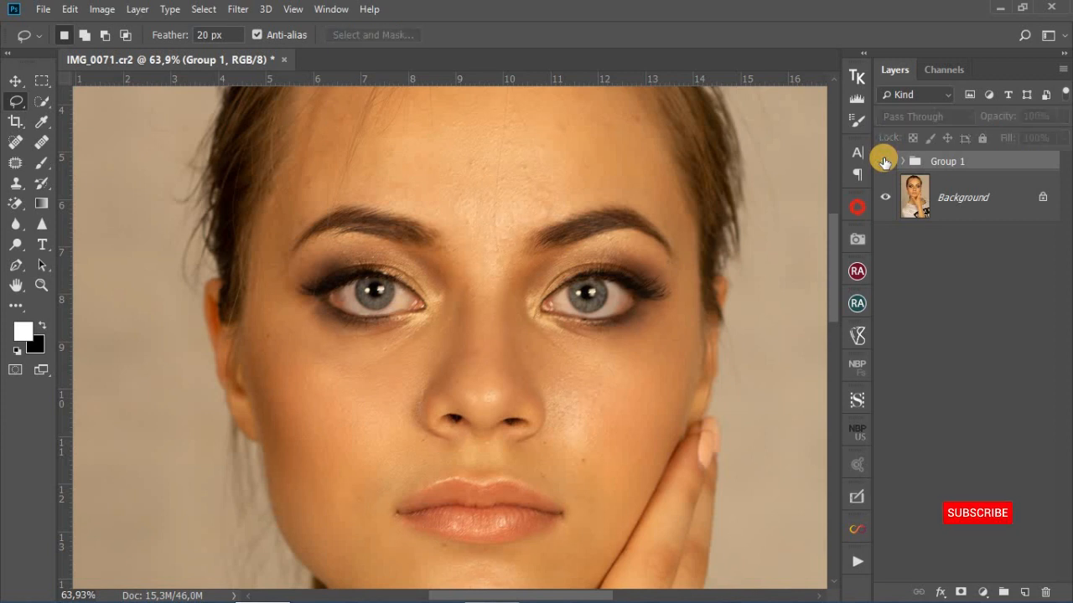
pyautogui.click(884, 161)
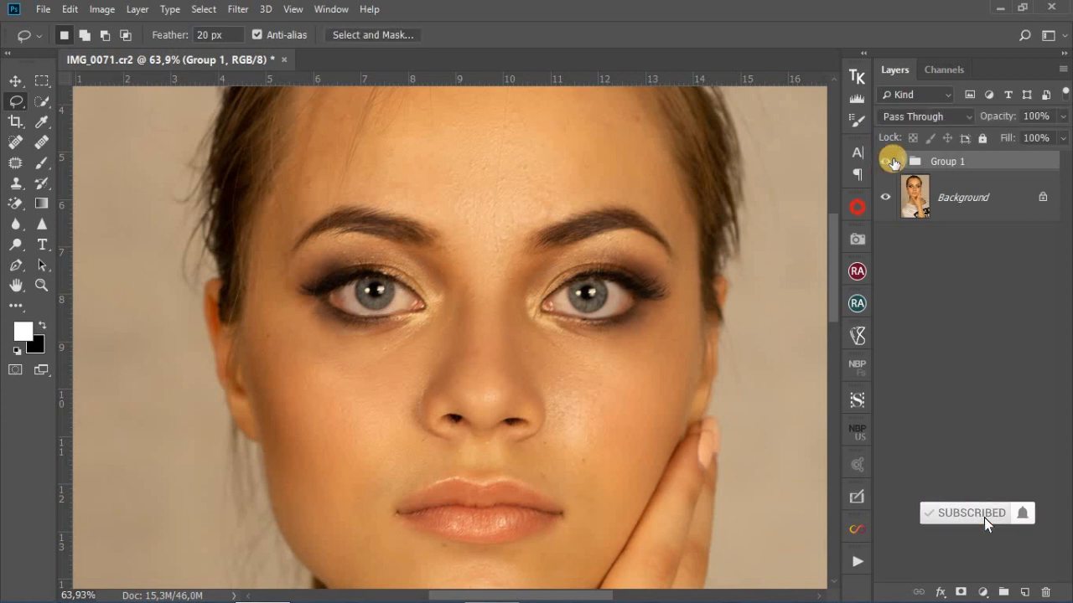
pyautogui.click(902, 162)
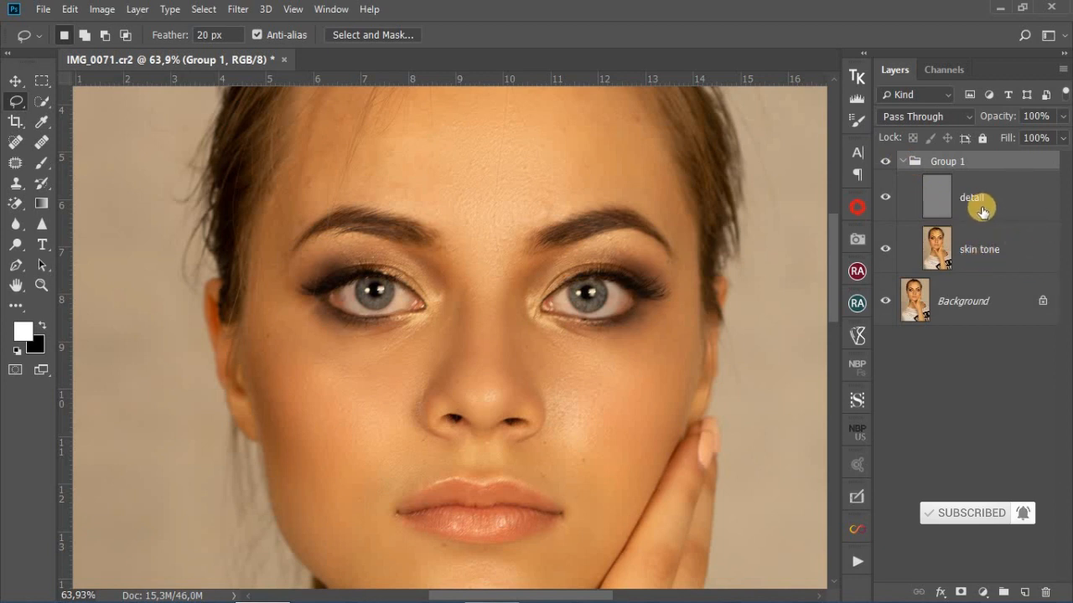
pyautogui.click(904, 164)
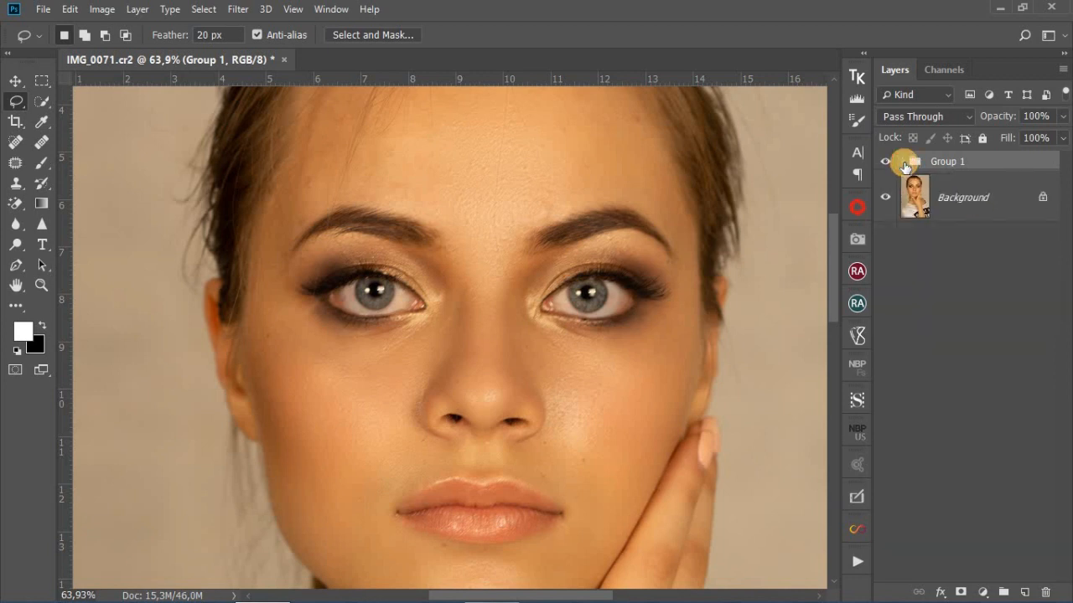
# Delete Group 1 with its contents and duplicate the Background layer as "skin tone"
pyautogui.moveTo(1000, 167); pyautogui.dragTo(1045, 592)
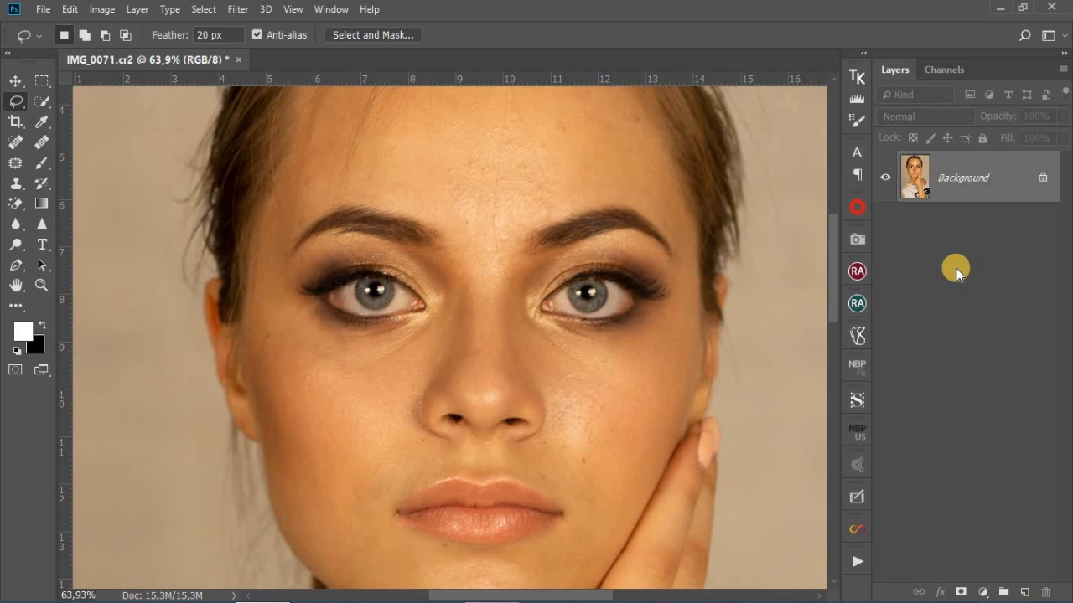
pyautogui.hotkey('ctrl', 'j')
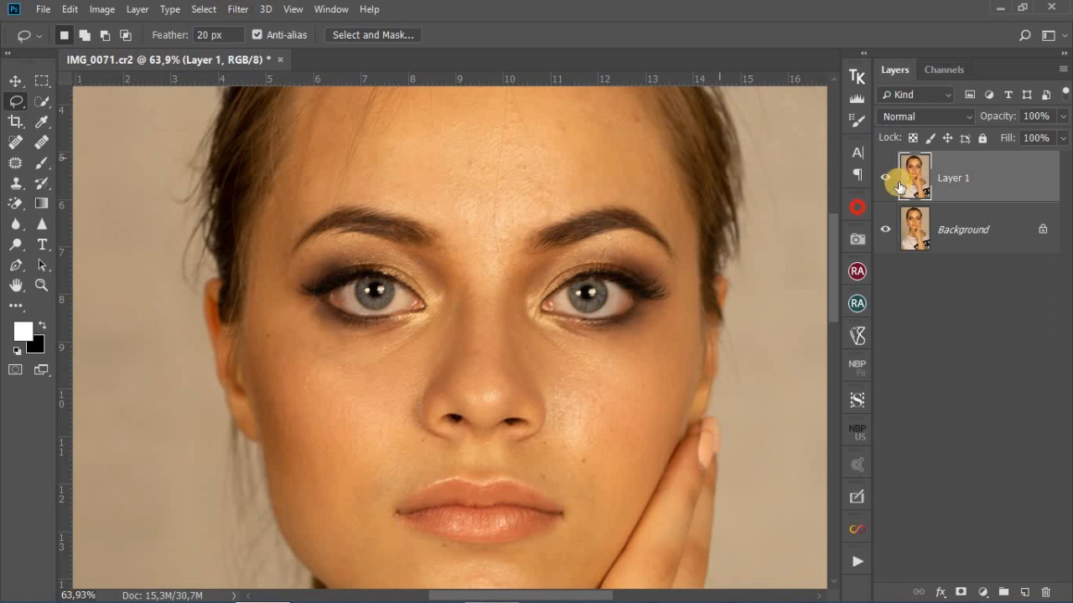
pyautogui.doubleClick(954, 179)
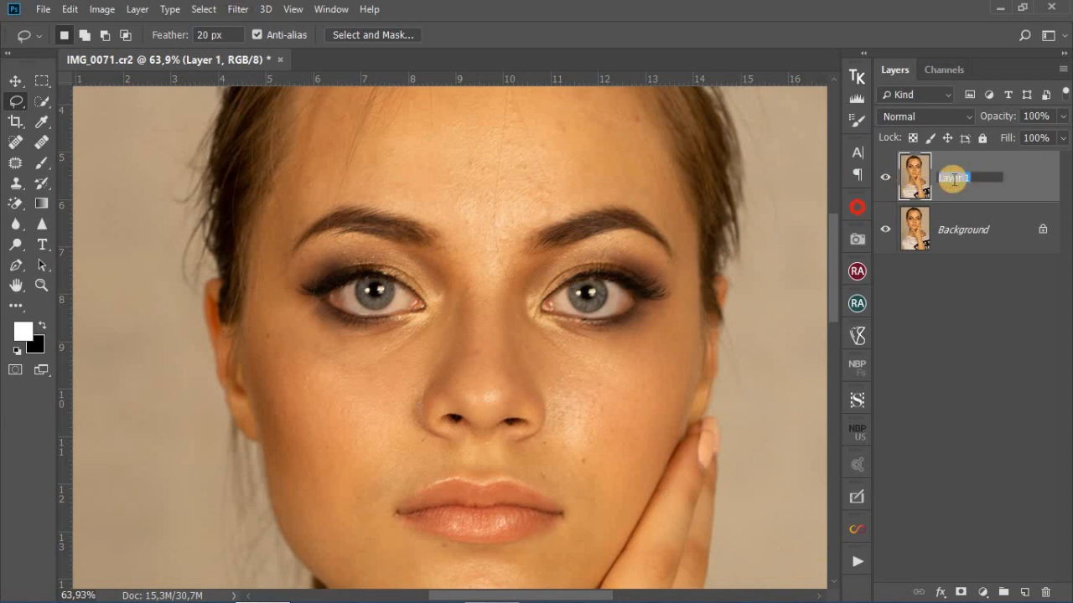
pyautogui.write('B')
pyautogui.click(1016, 188)
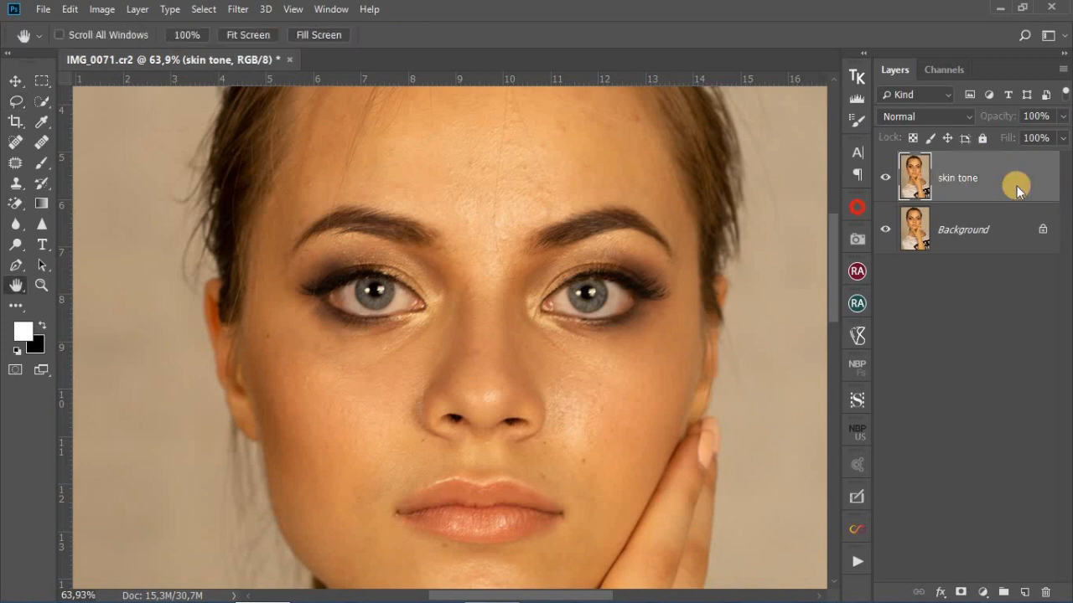
pyautogui.doubleClick(1017, 186)
pyautogui.click(1011, 188)
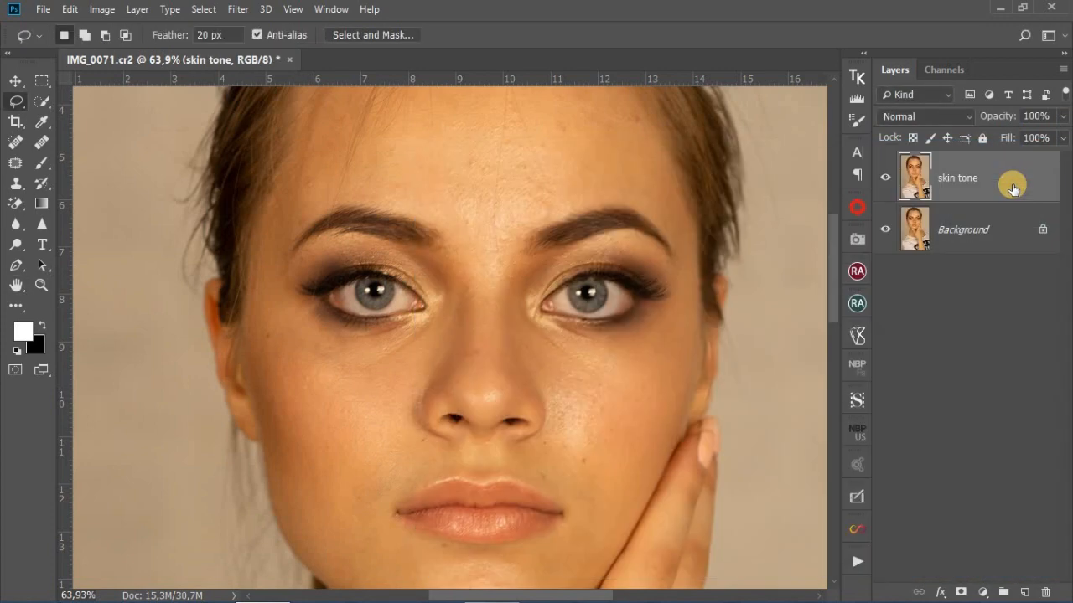
# Apply a Gaussian Blur with a 7.0 pixel radius to the skin tone layer
pyautogui.click(236, 9)
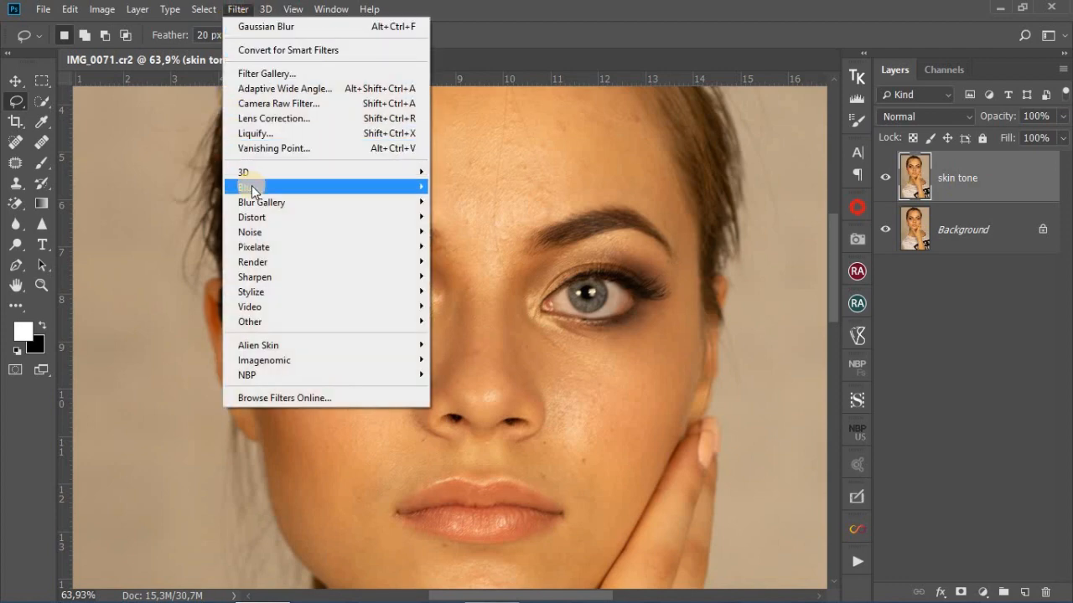
pyautogui.moveTo(251, 185)
pyautogui.click(465, 242)
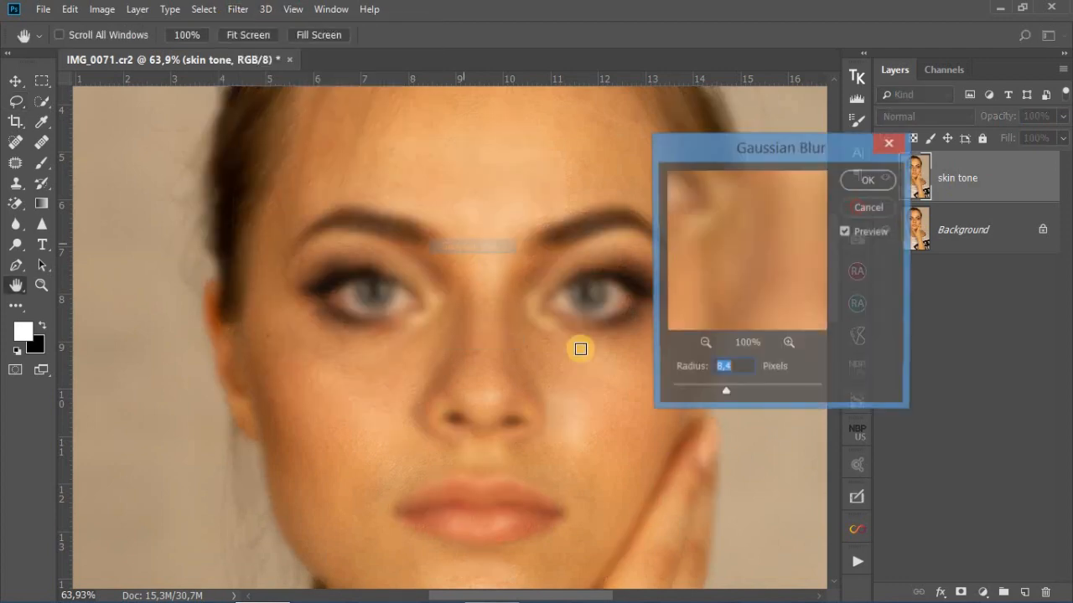
pyautogui.click(779, 391)
pyautogui.click(684, 390)
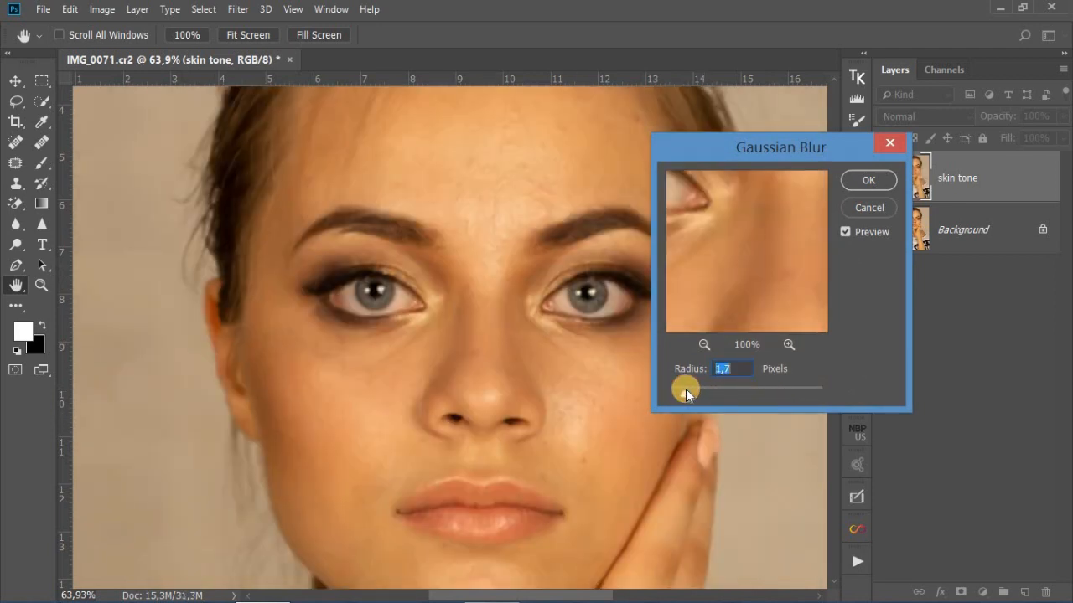
pyautogui.moveTo(686, 393); pyautogui.dragTo(720, 398)
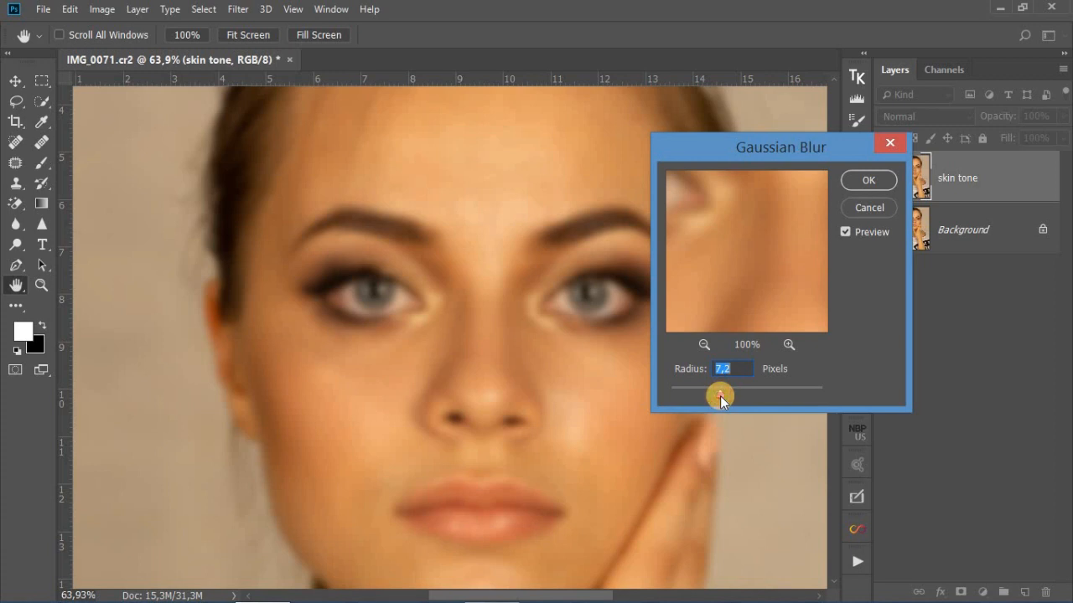
pyautogui.moveTo(720, 395); pyautogui.dragTo(723, 399)
pyautogui.click(866, 181)
pyautogui.moveTo(722, 397); pyautogui.dragTo(718, 393)
pyautogui.click(851, 183)
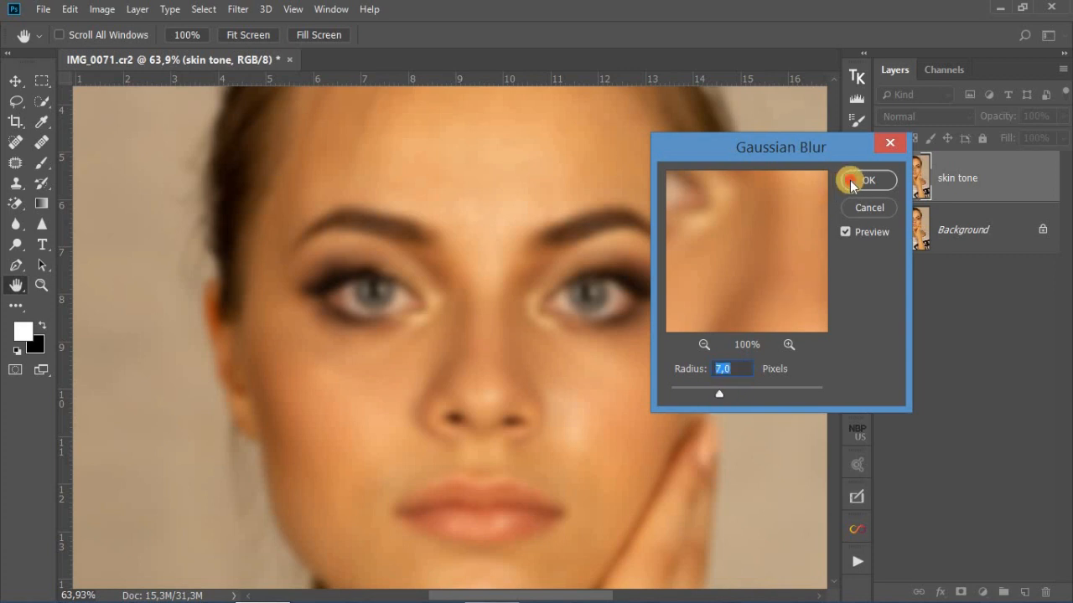
pyautogui.press('l')
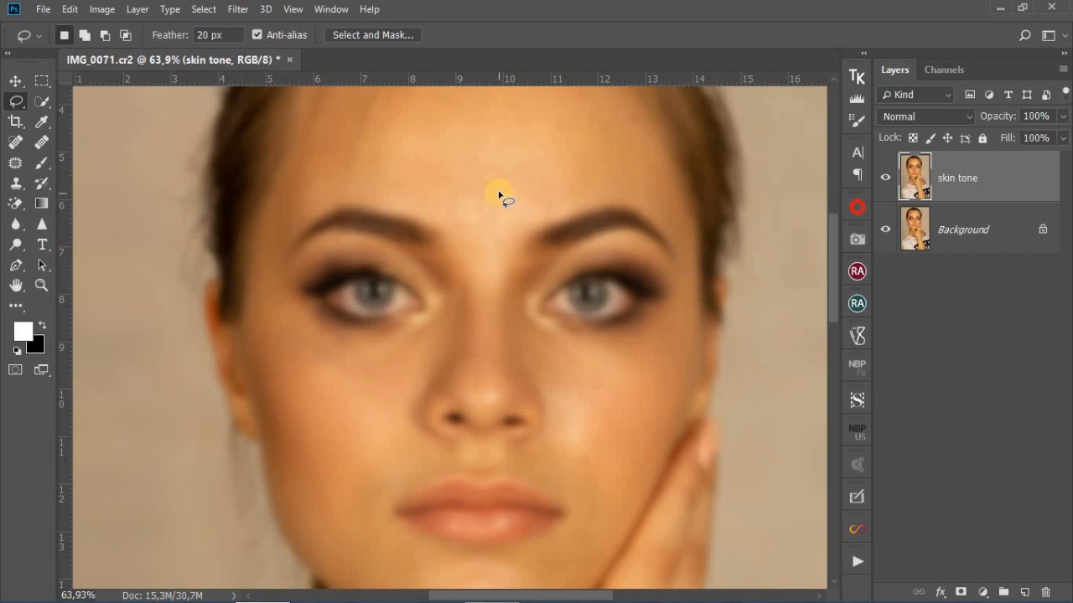
# Duplicate the Background layer as "detail" and place the copy above the skin tone layer
pyautogui.scroll(3, 500, 193)
pyautogui.scroll(3, 500, 195)
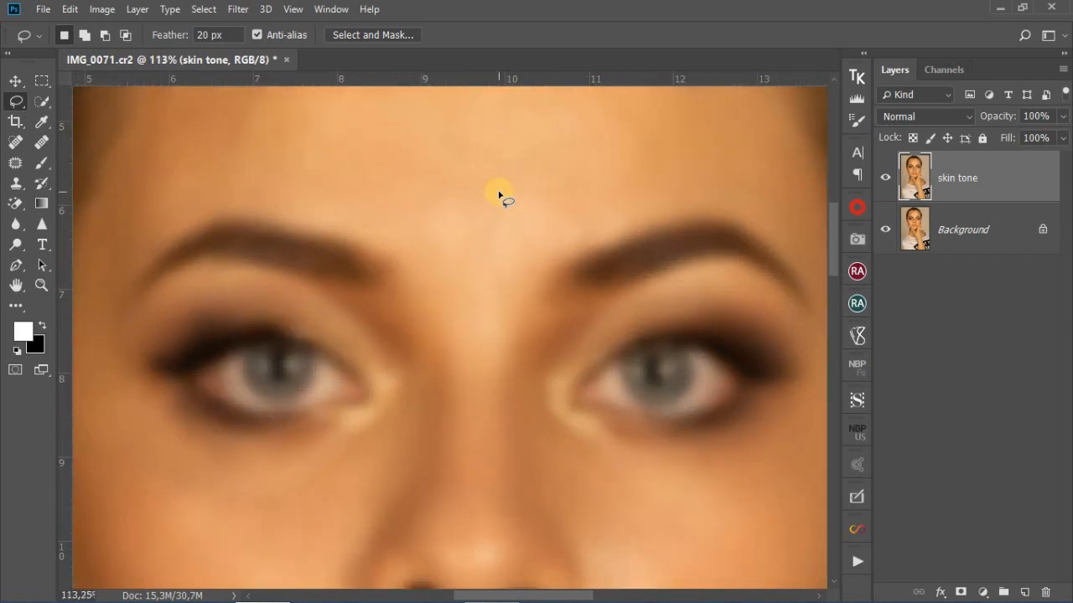
pyautogui.moveTo(829, 228); pyautogui.dragTo(831, 204)
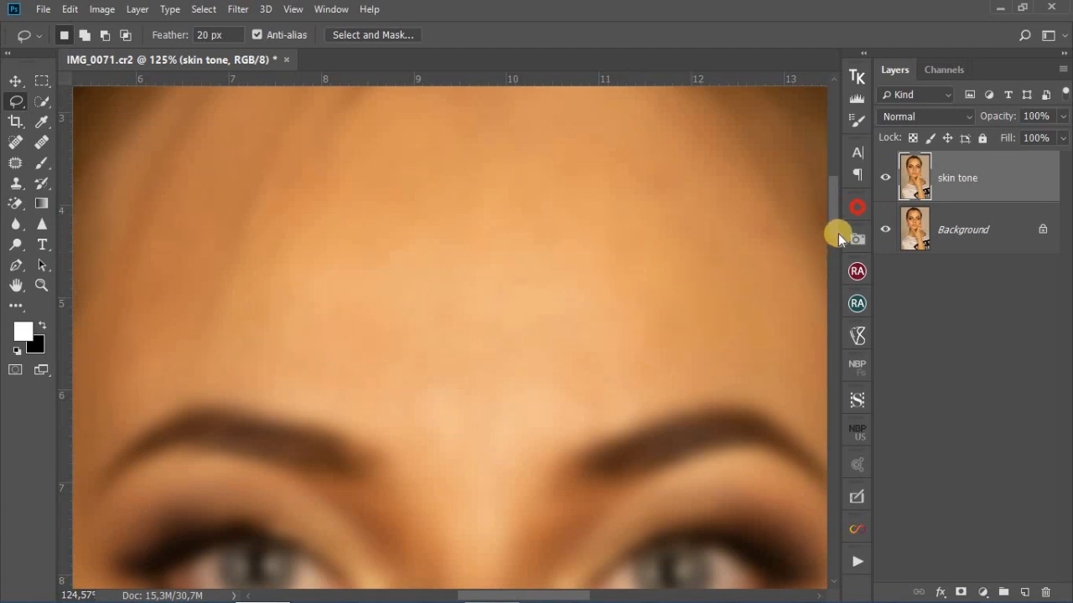
pyautogui.click(996, 237)
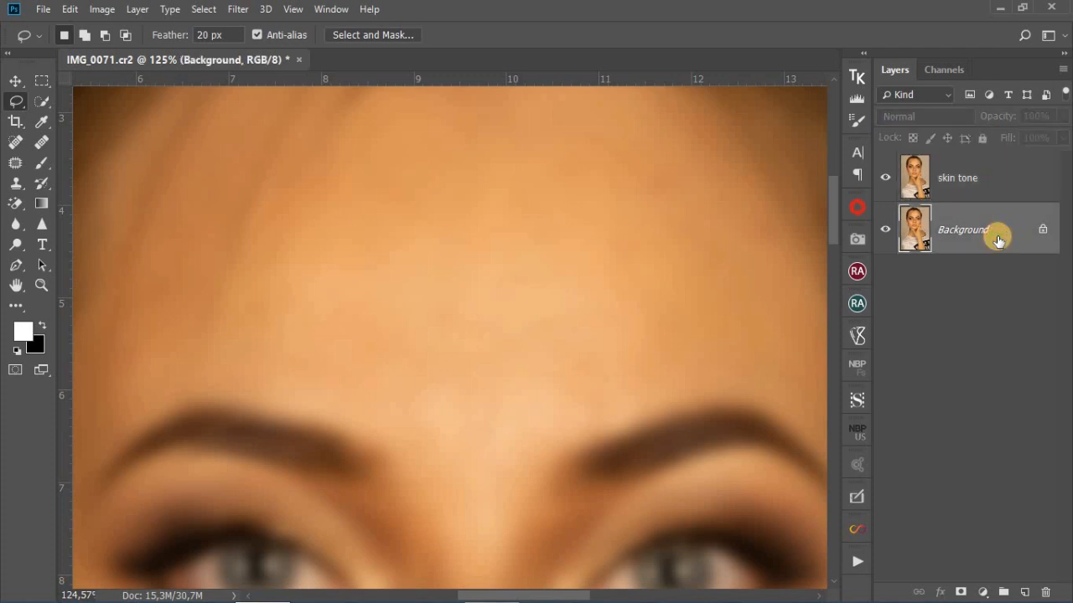
pyautogui.hotkey('ctrl', 'j')
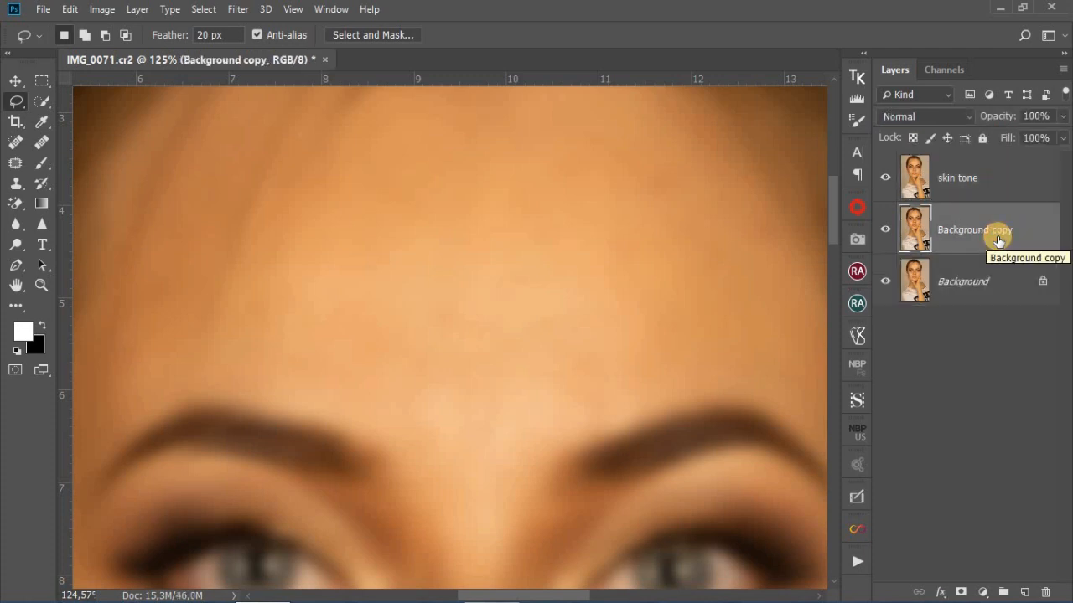
pyautogui.doubleClick(969, 228)
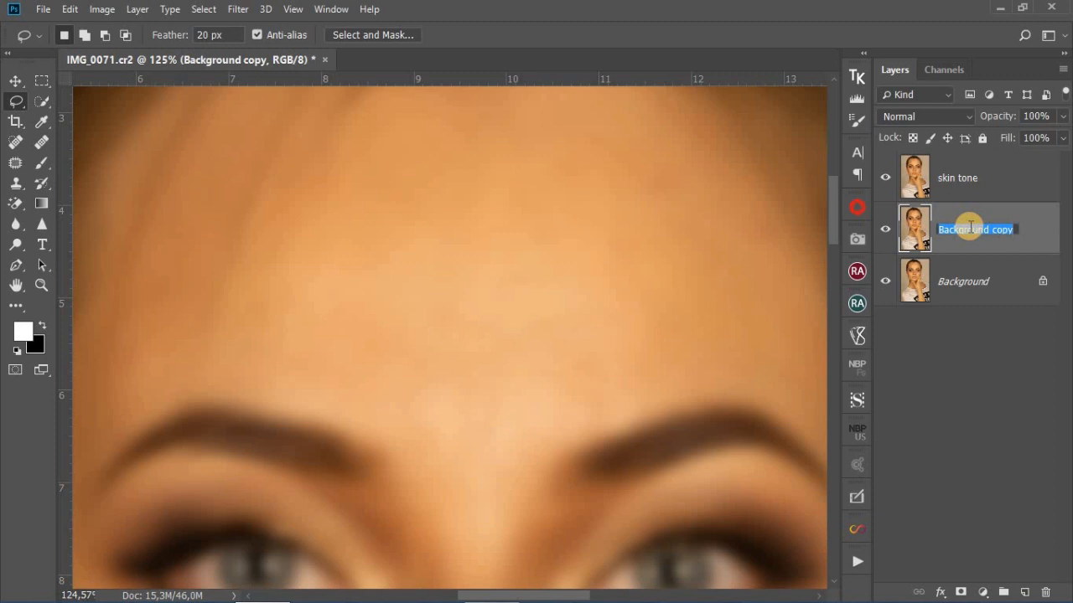
pyautogui.write('det')
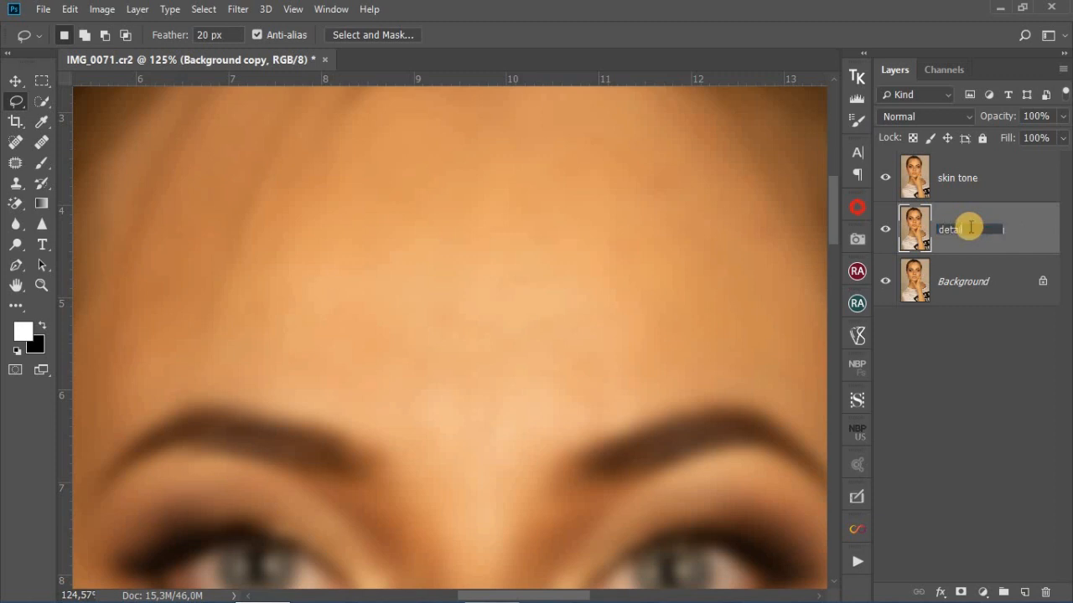
pyautogui.write('ail')
pyautogui.click(1024, 239)
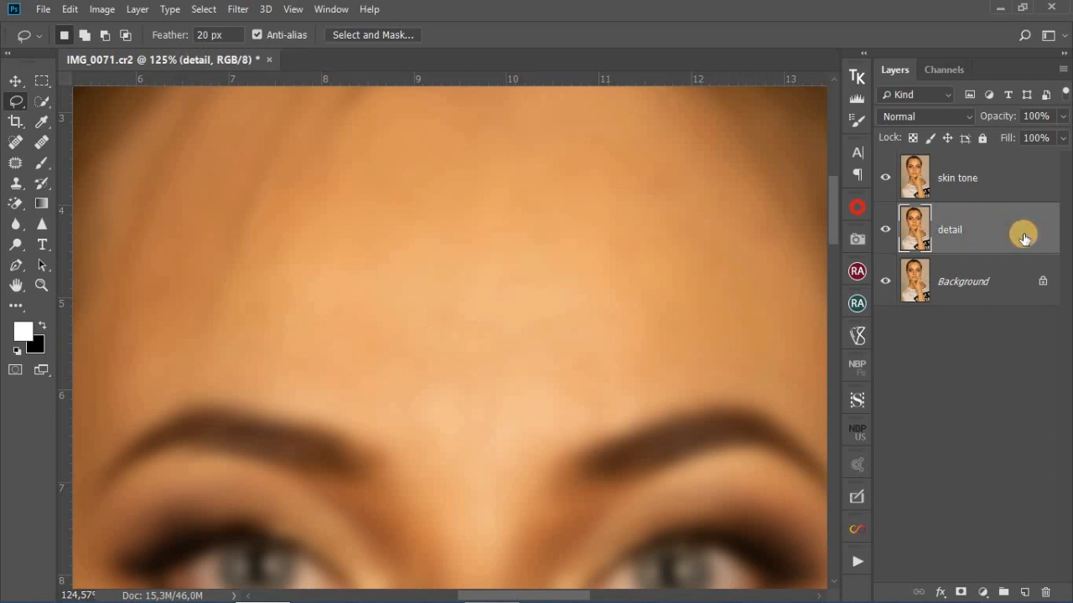
pyautogui.moveTo(1024, 239); pyautogui.dragTo(1018, 159)
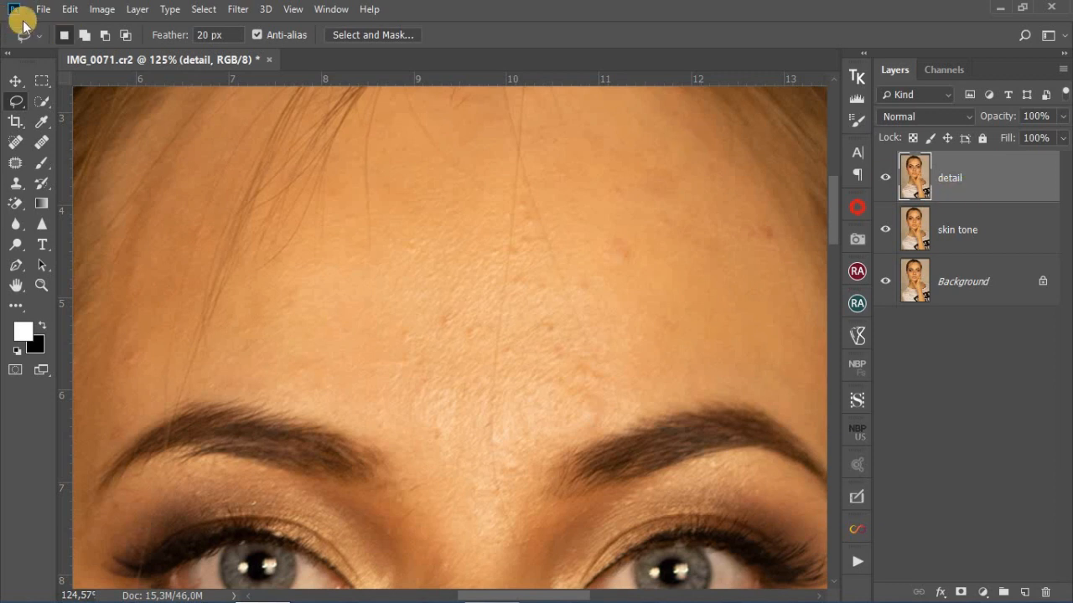
# Run Apply Image on the detail layer using the skin tone layer, RGB channel, Subtract blending, 100% opacity, scale 2 and offset 128
pyautogui.click(102, 11)
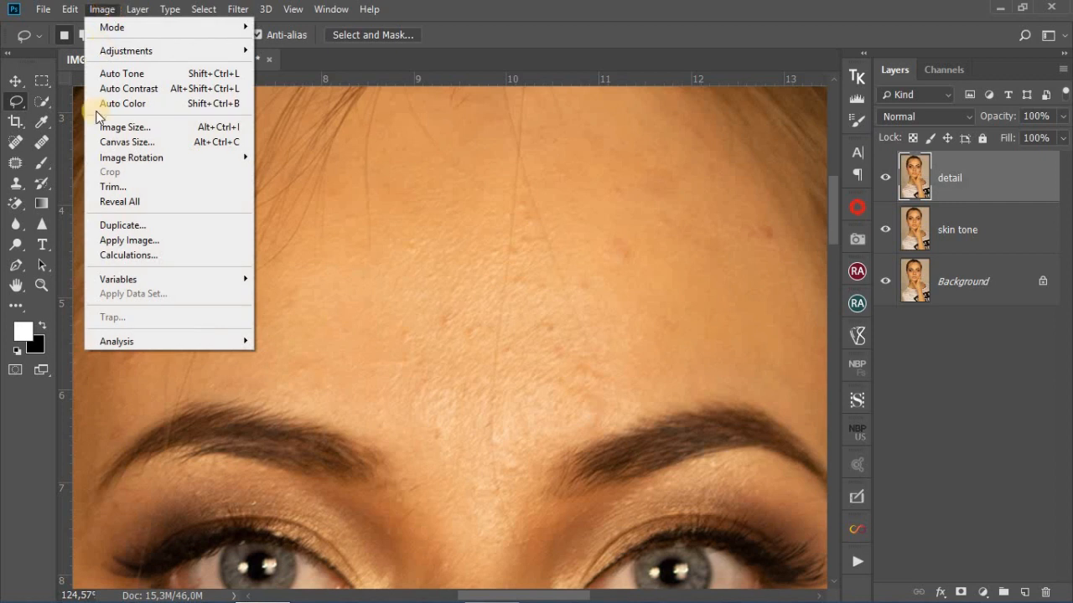
pyautogui.click(132, 241)
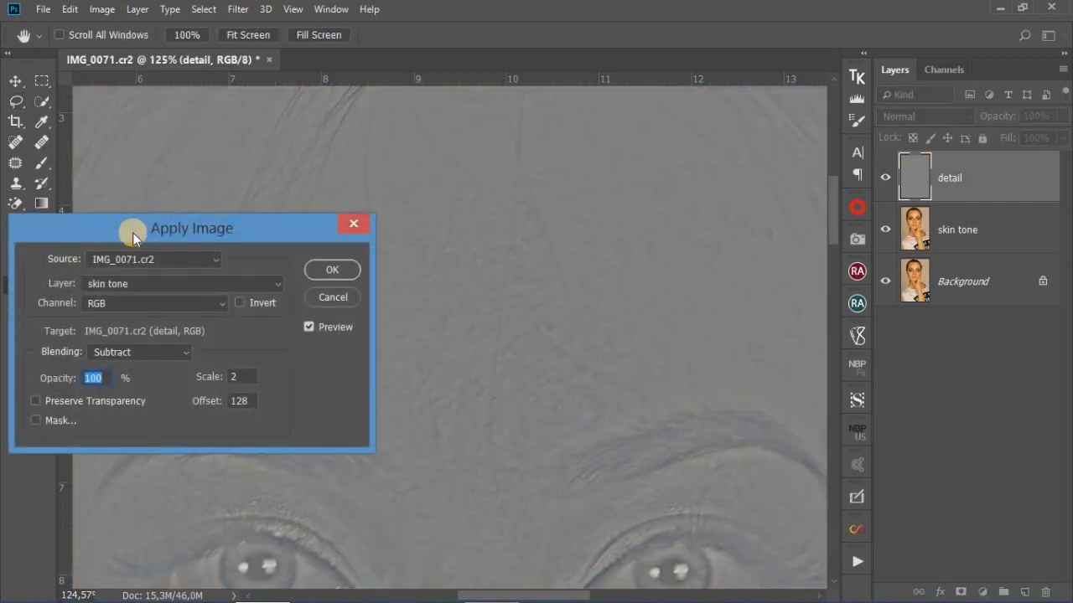
pyautogui.moveTo(133, 231); pyautogui.dragTo(156, 227)
pyautogui.moveTo(262, 181); pyautogui.dragTo(249, 137)
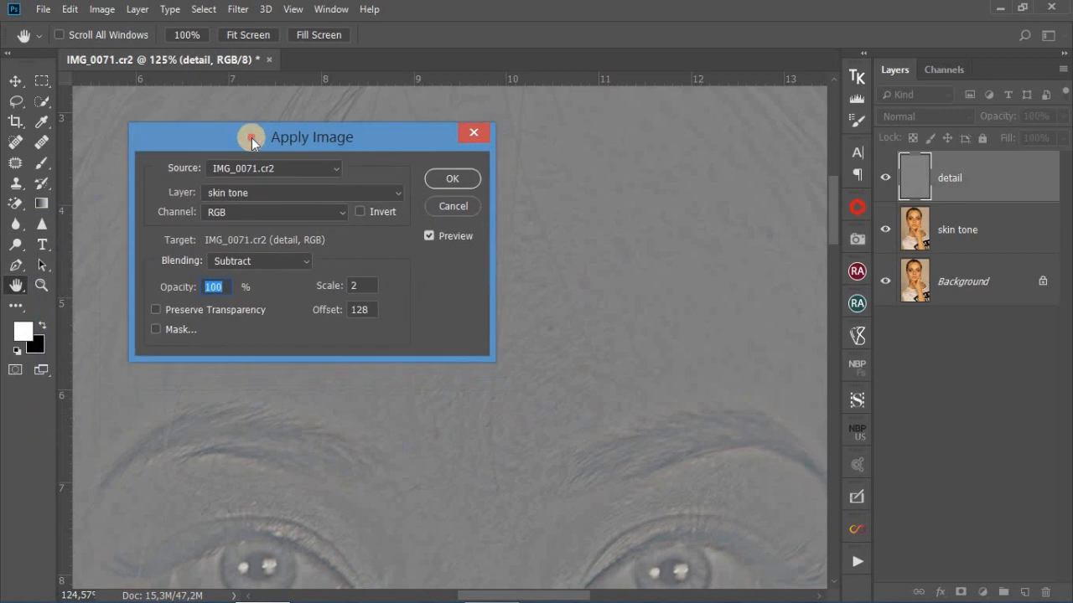
pyautogui.click(239, 188)
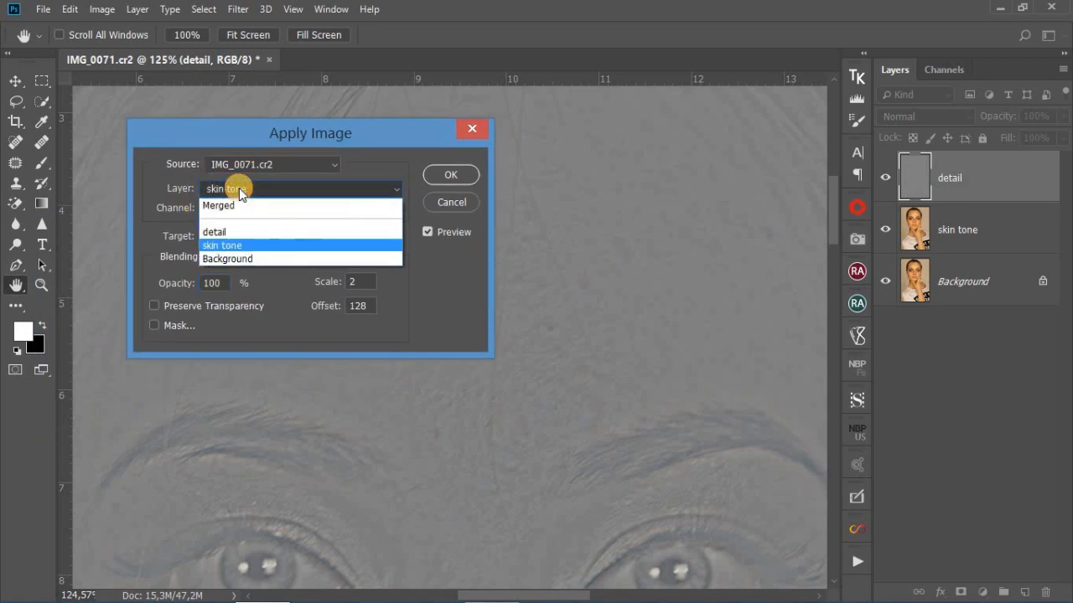
pyautogui.click(219, 246)
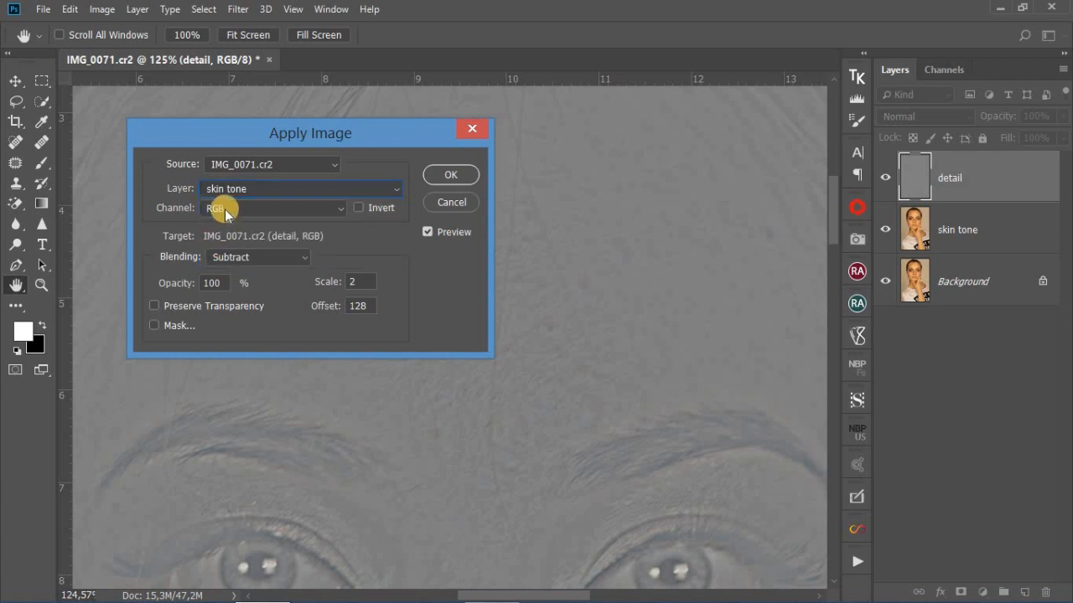
pyautogui.click(241, 256)
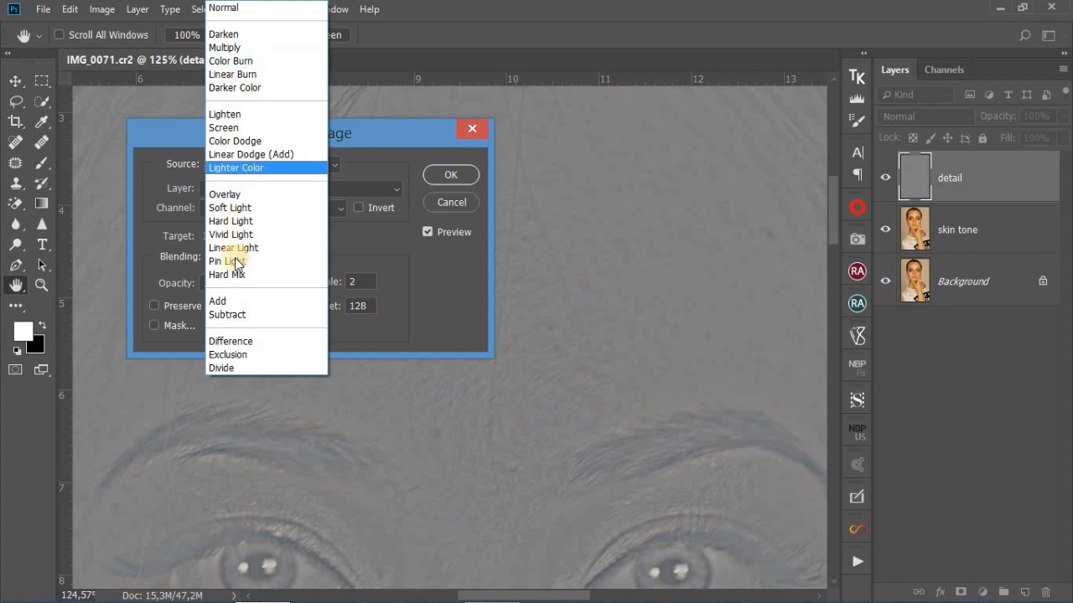
pyautogui.click(237, 316)
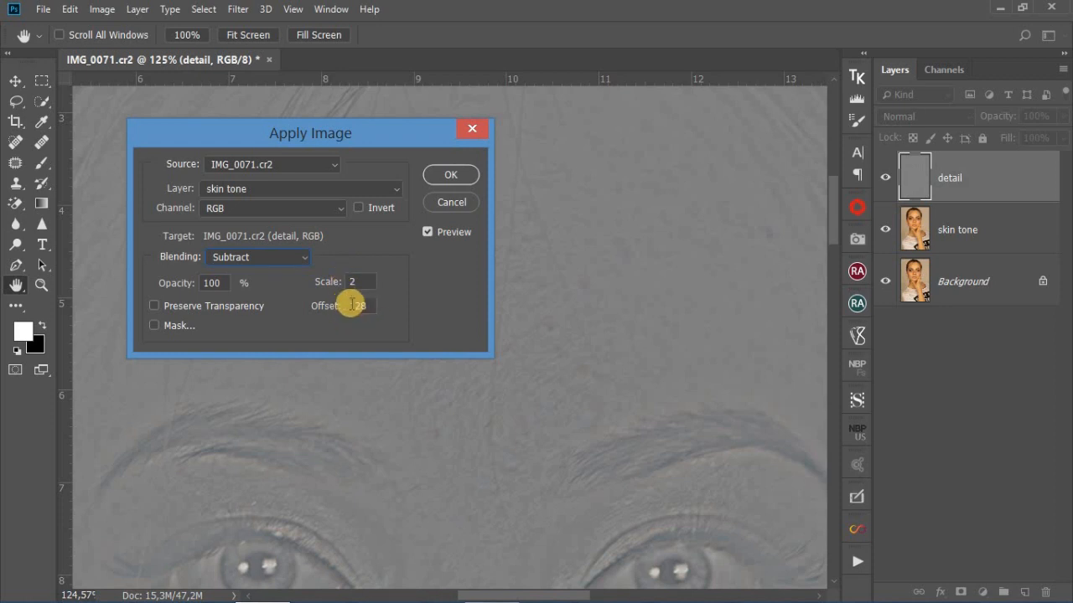
pyautogui.click(453, 174)
# Set the detail layer's blending mode to Linear Light
pyautogui.press('l')
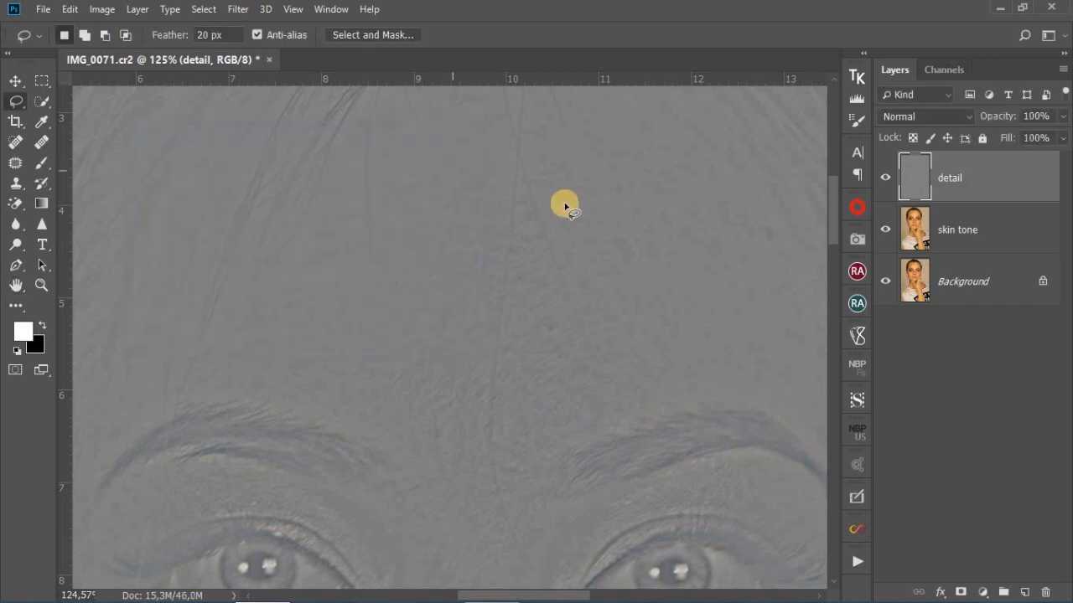
pyautogui.click(912, 117)
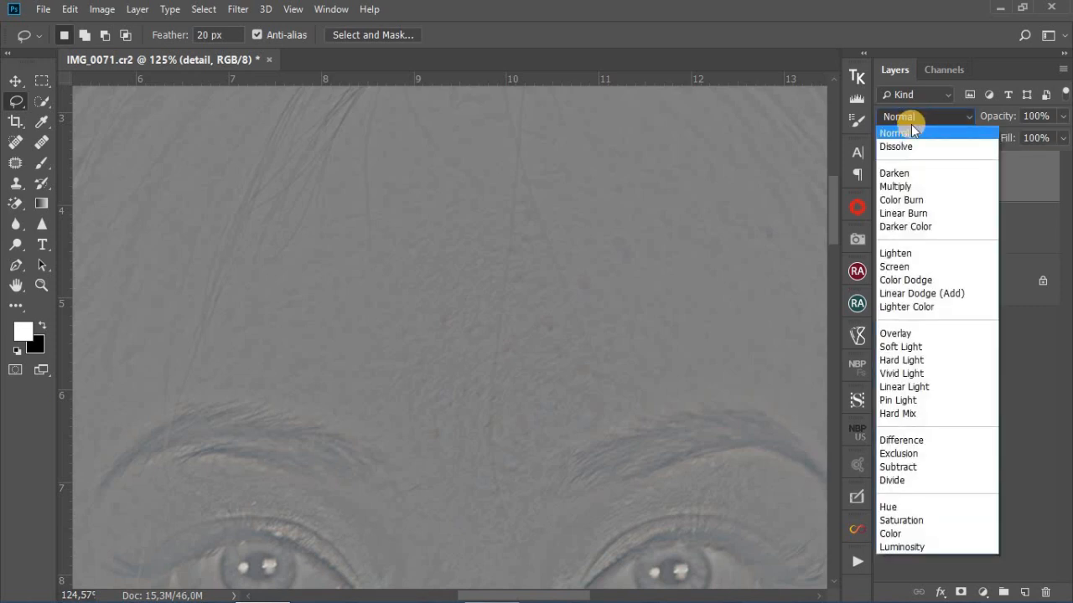
pyautogui.click(907, 386)
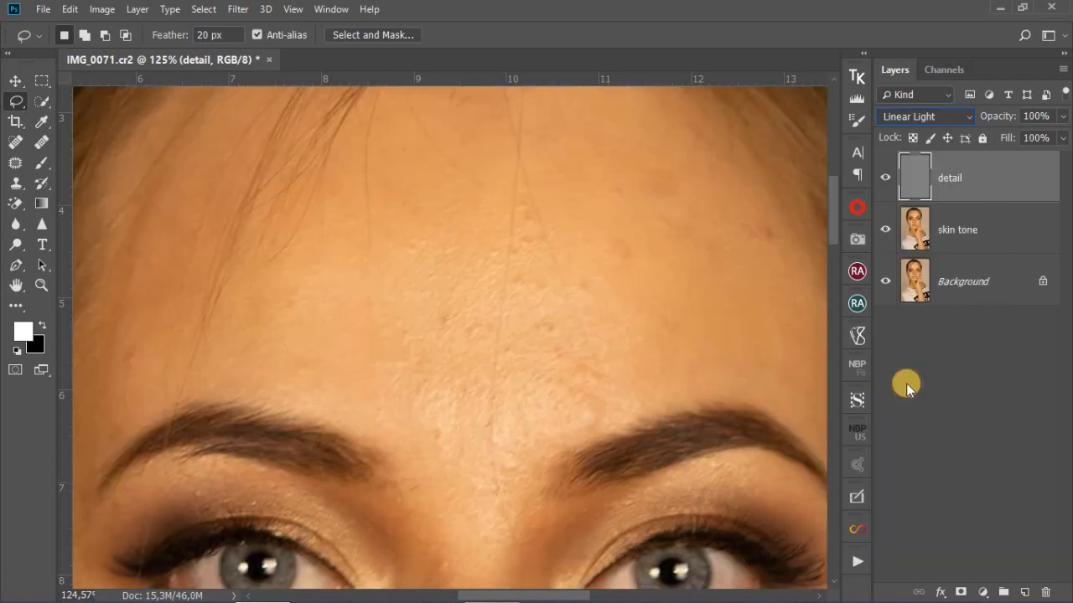
# Group the detail and skin tone layers, and toggle the group's visibility to compare it with the original image
pyautogui.keyDown('shift'); pyautogui.click(1009, 235); pyautogui.keyUp('shift')
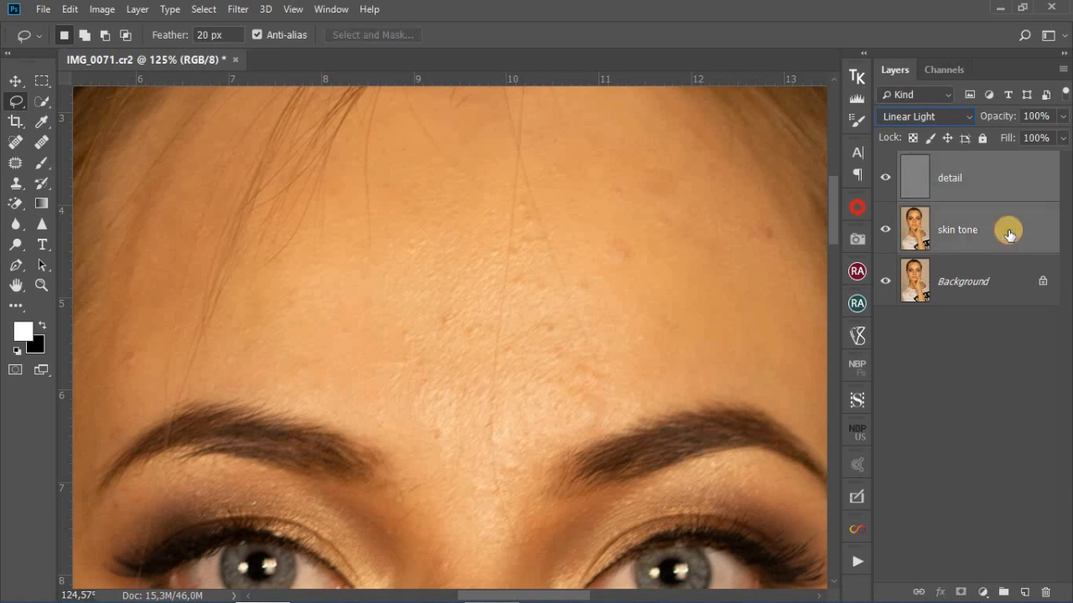
pyautogui.hotkey('ctrl', 'g')
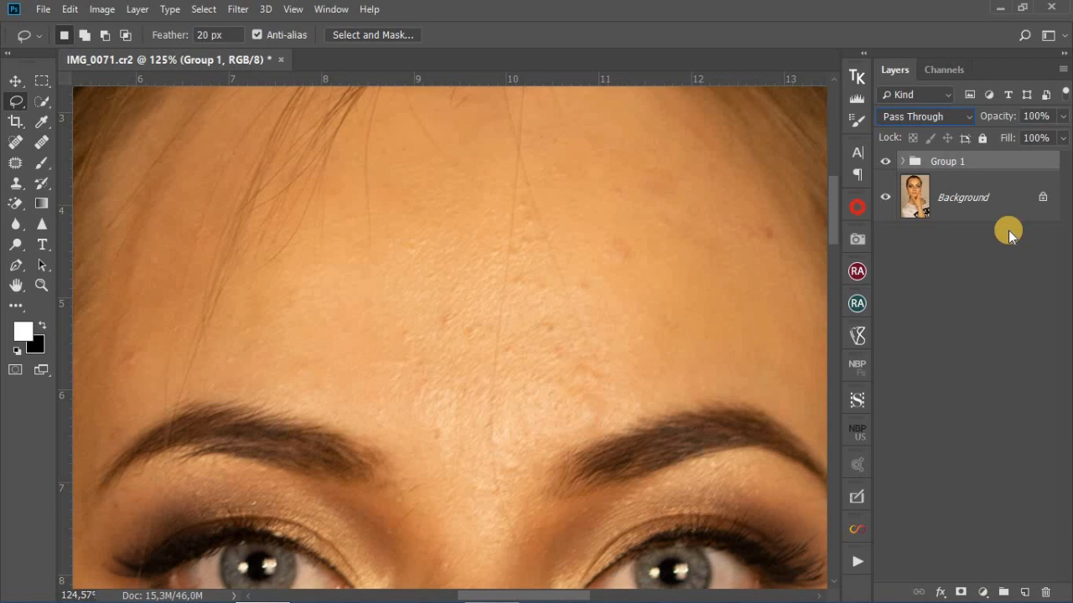
pyautogui.click(886, 162)
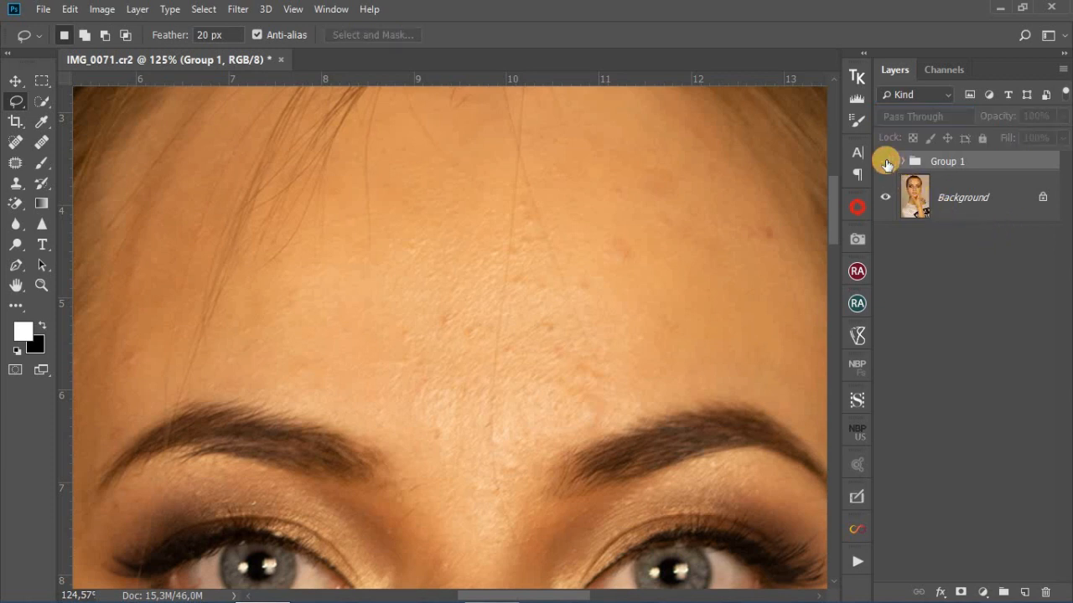
pyautogui.click(886, 161)
pyautogui.click(886, 161)
pyautogui.click(885, 162)
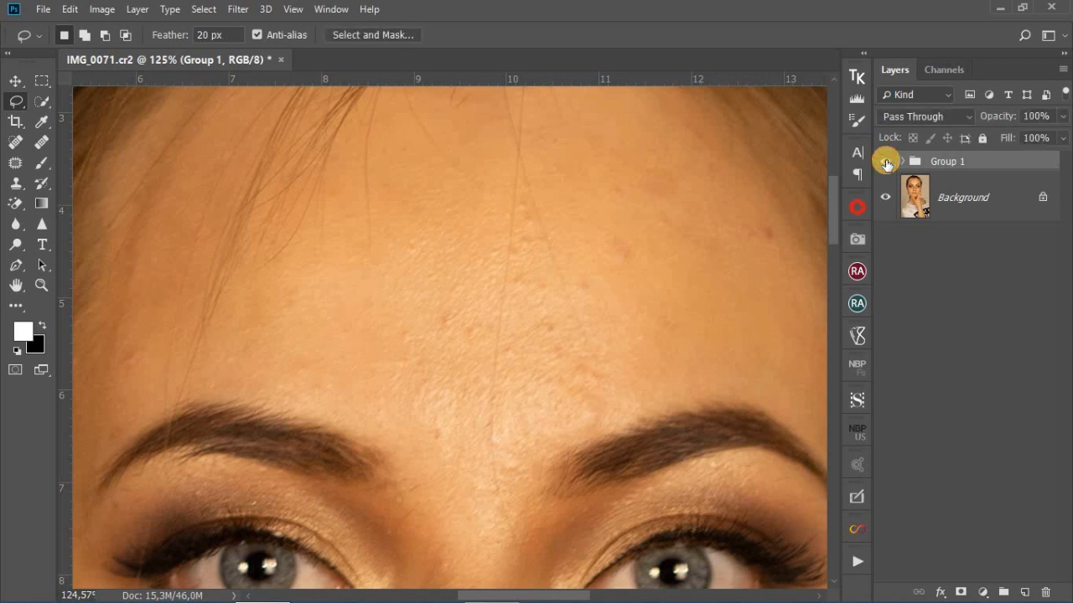
pyautogui.click(886, 162)
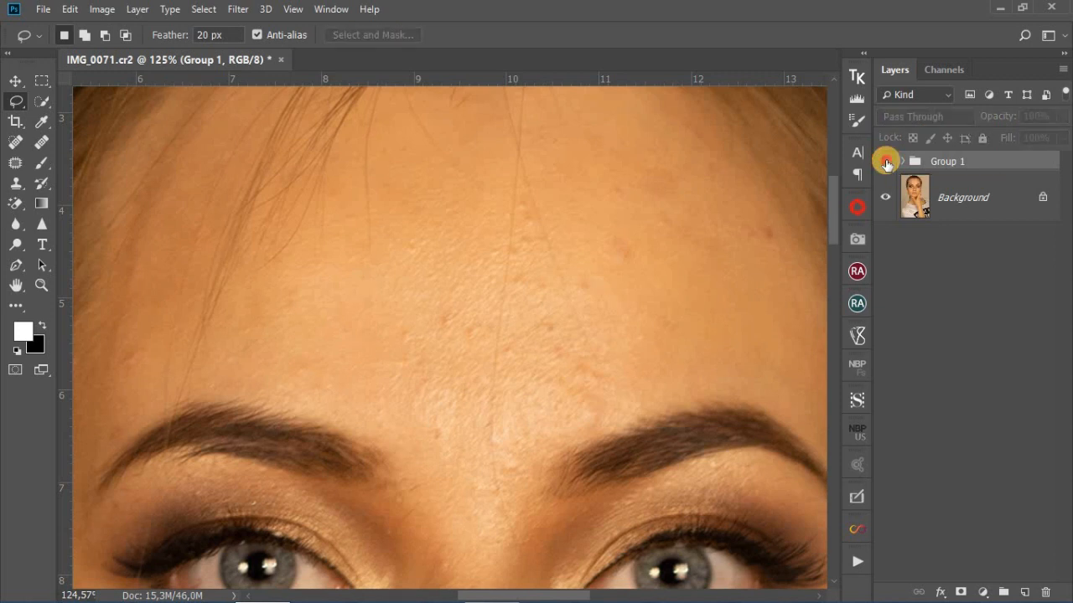
pyautogui.click(886, 162)
# On the skin tone layer, lasso the central forehead with a 20 px feather and check the selection's soft edge in Quick Mask
pyautogui.click(903, 162)
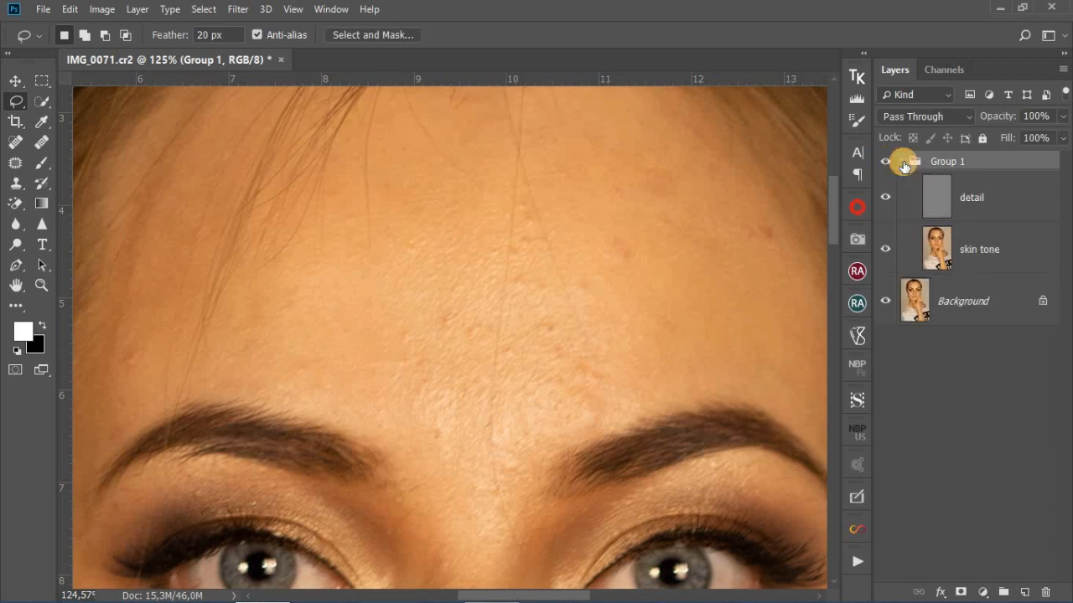
pyautogui.click(984, 256)
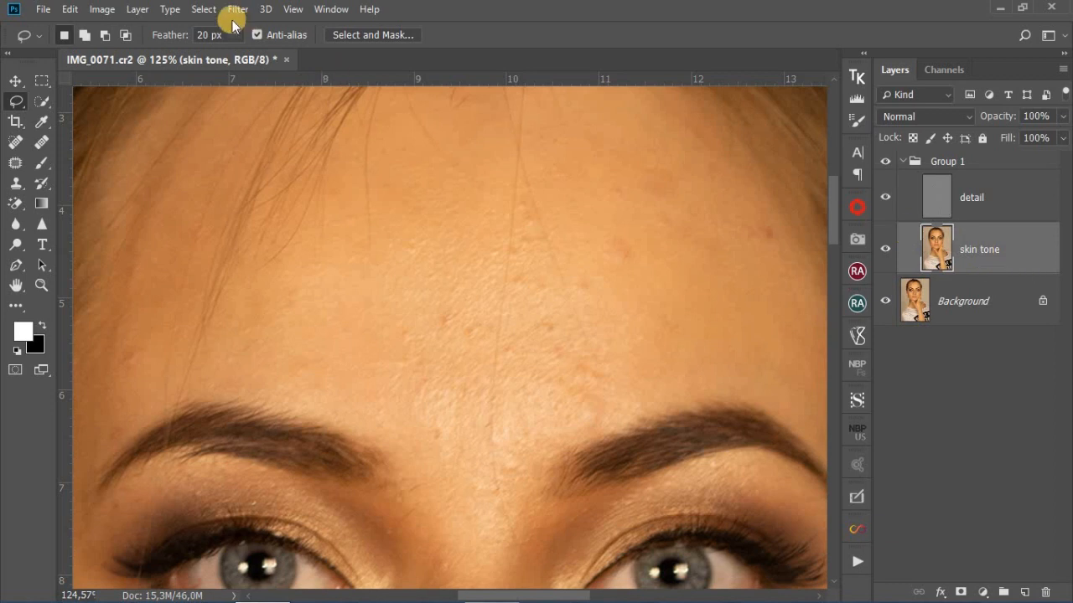
pyautogui.click(15, 102)
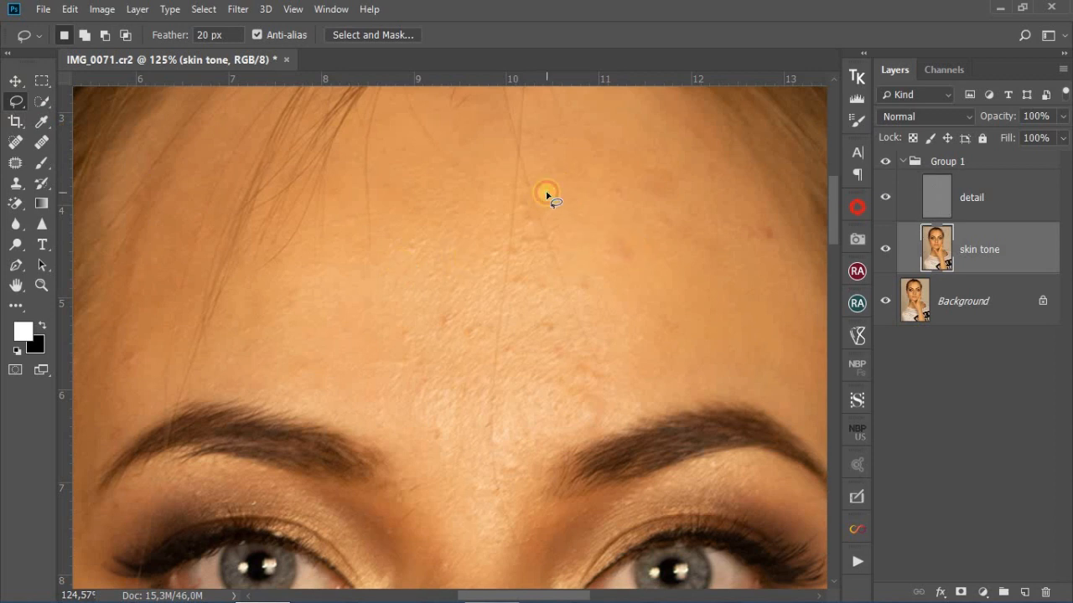
pyautogui.moveTo(546, 195)
pyautogui.mouseDown()
pyautogui.moveTo(455, 199)
pyautogui.moveTo(430, 220)
pyautogui.moveTo(422, 248)
pyautogui.moveTo(420, 392)
pyautogui.moveTo(430, 416)
pyautogui.moveTo(484, 444)
pyautogui.moveTo(517, 444)
pyautogui.moveTo(651, 377)
pyautogui.moveTo(548, 188)
pyautogui.mouseUp()
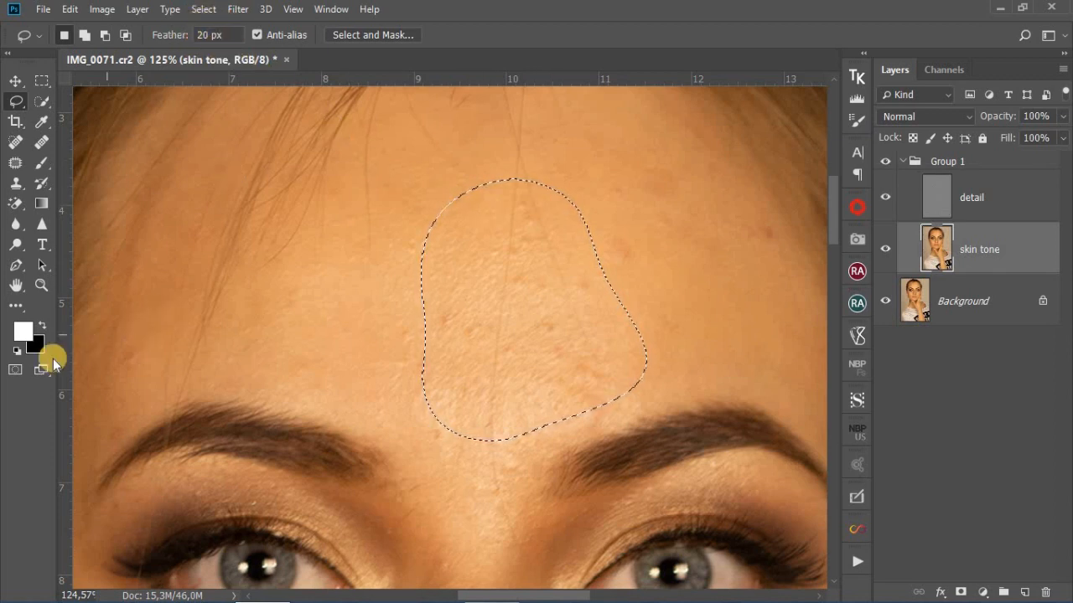
pyautogui.click(16, 368)
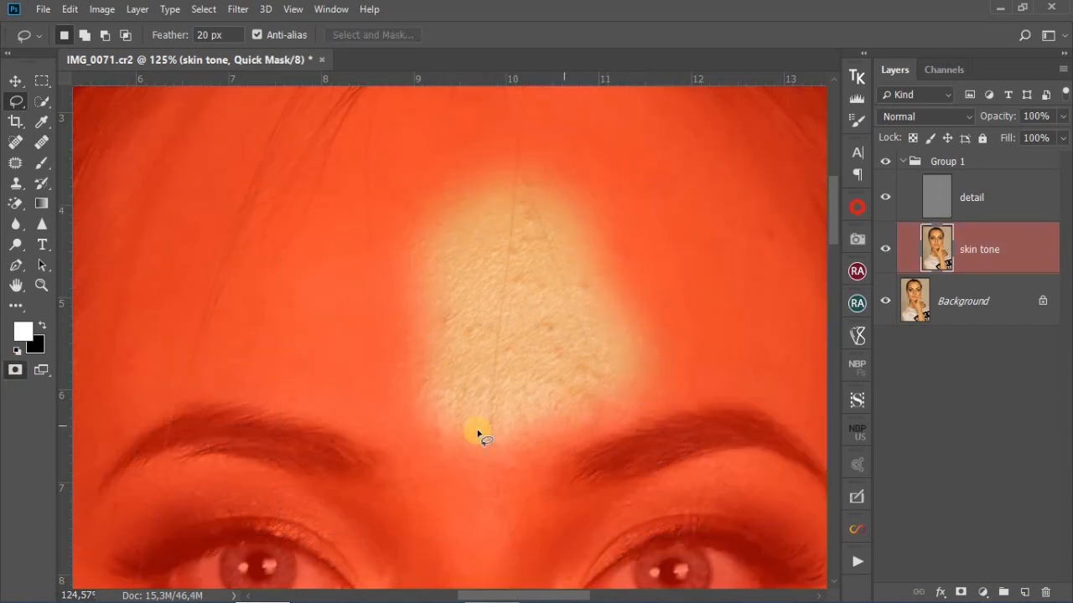
pyautogui.click(15, 370)
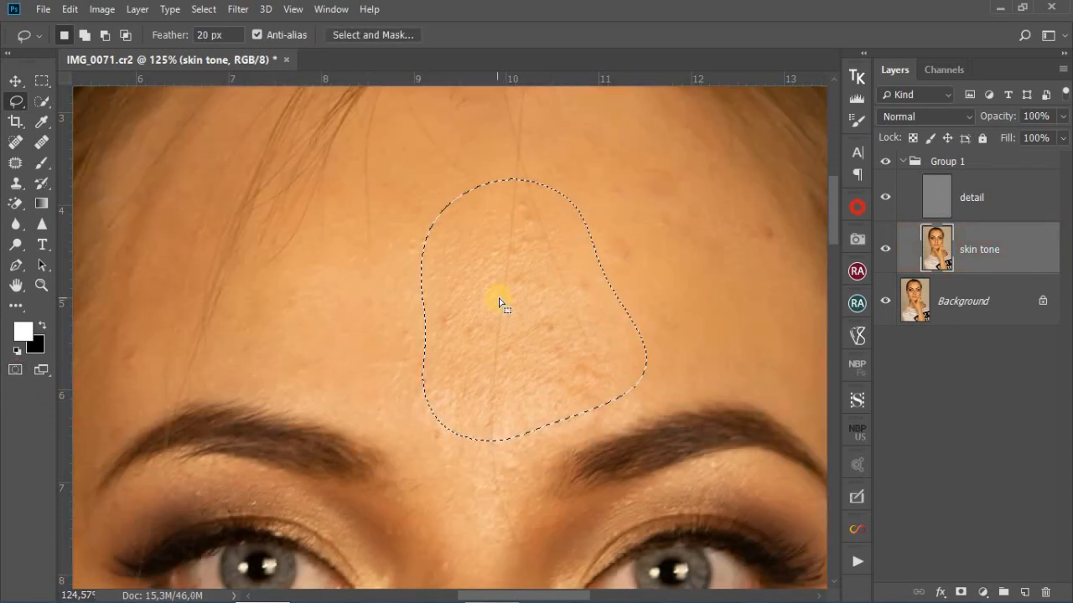
# Apply a Gaussian Blur with an 11.1 pixel radius to the selected central forehead area of the skin tone layer
pyautogui.click(240, 9)
pyautogui.moveTo(401, 189)
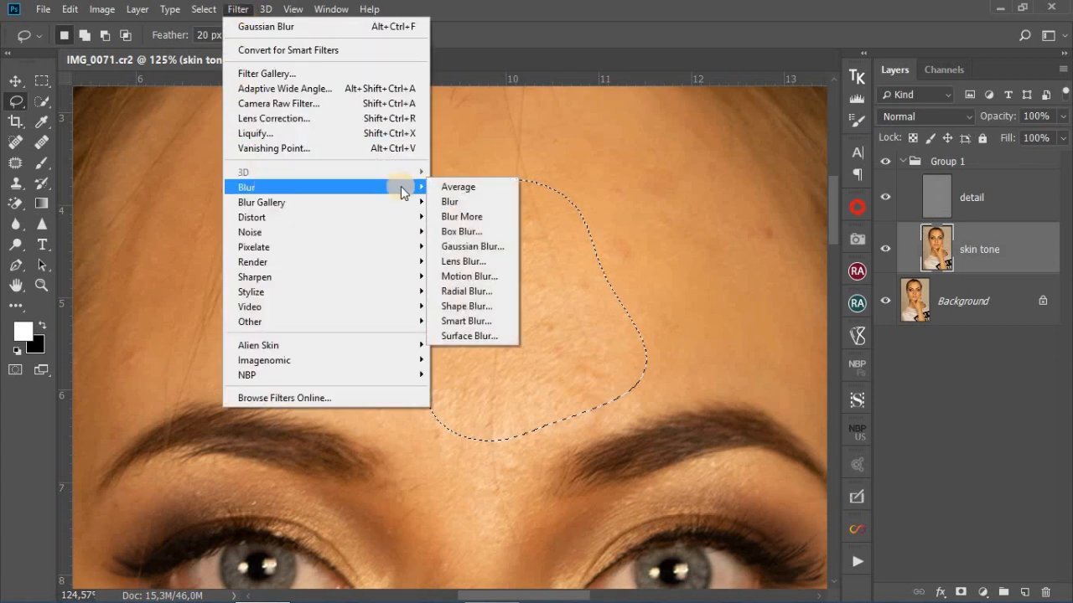
pyautogui.click(479, 246)
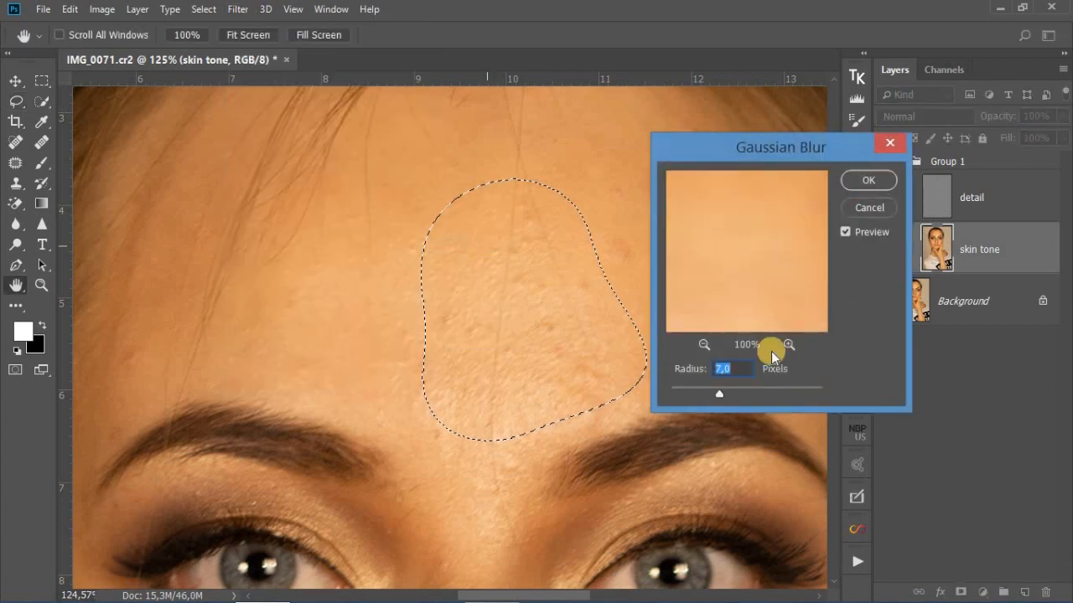
pyautogui.click(739, 389)
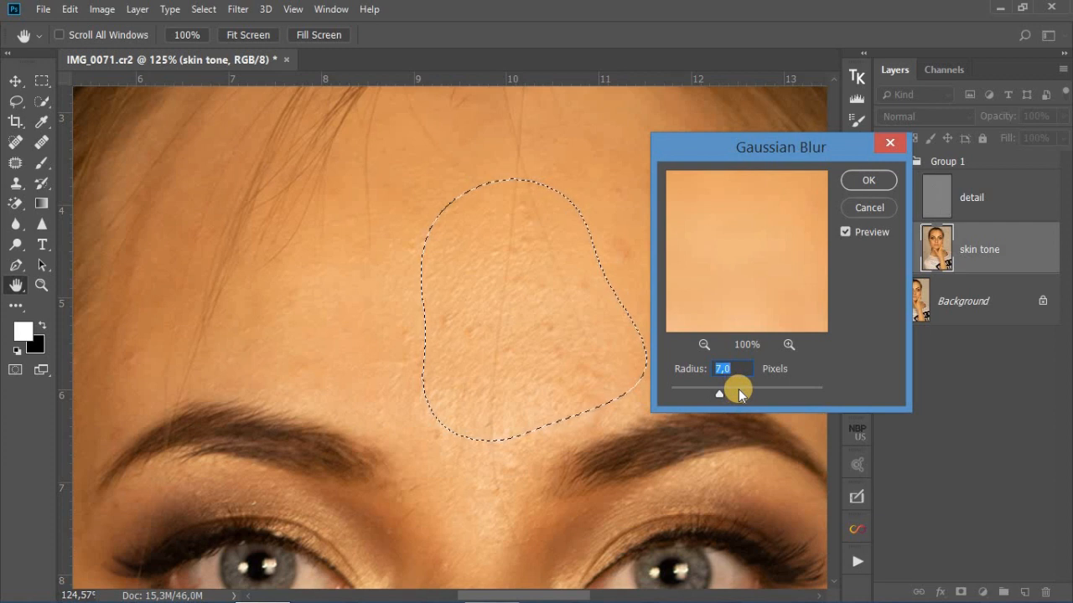
pyautogui.moveTo(738, 389); pyautogui.dragTo(780, 389)
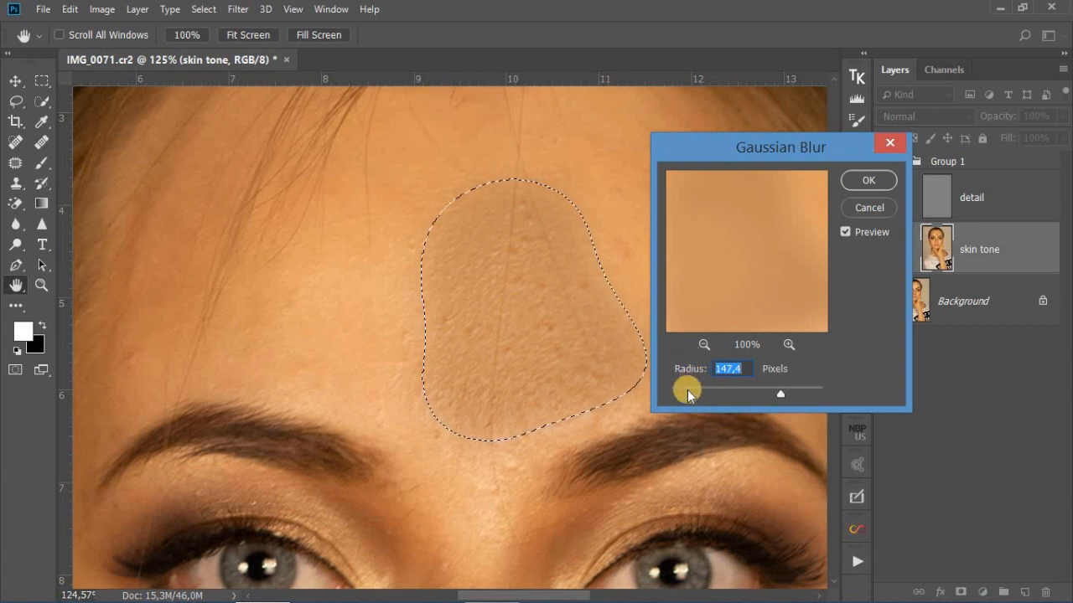
pyautogui.click(687, 389)
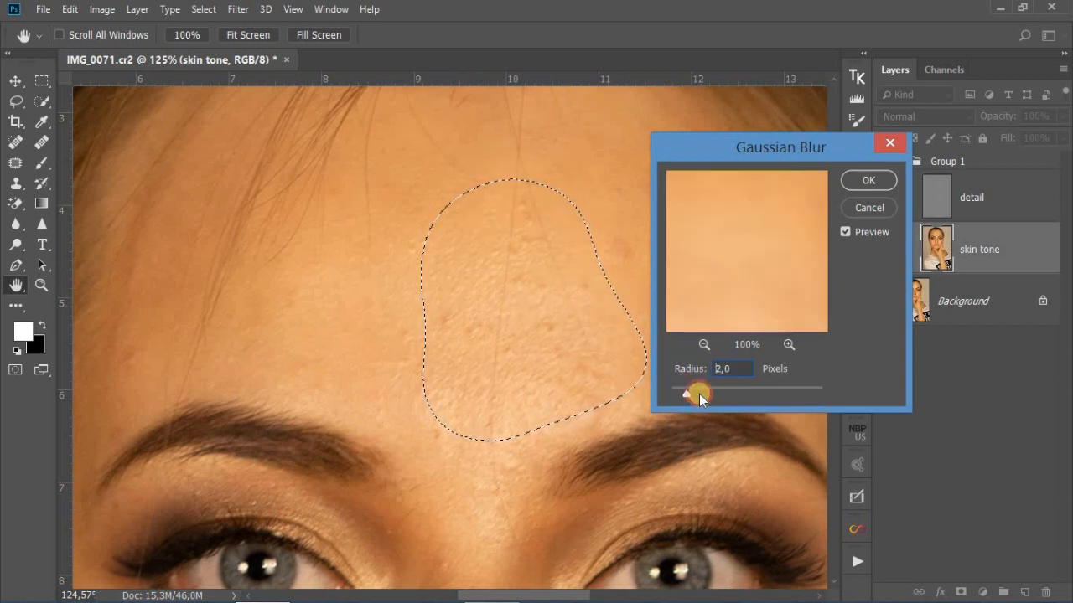
pyautogui.moveTo(706, 394); pyautogui.dragTo(733, 394)
pyautogui.click(853, 180)
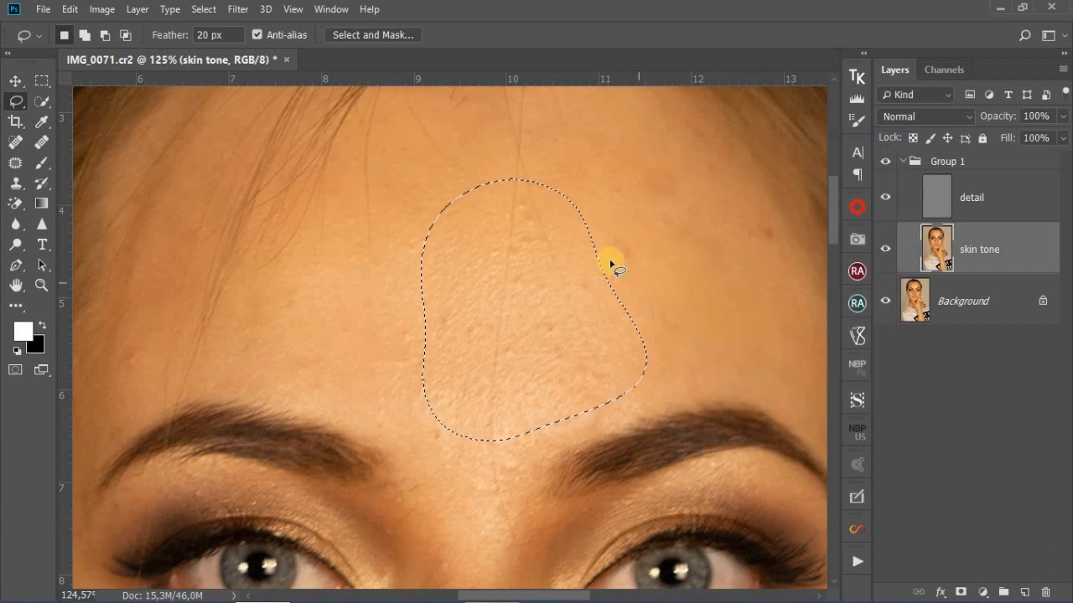
# Lasso the forehead area above the right-hand eyebrow, from the hairline to the brow, and check its feathered edge in Quick Mask
pyautogui.scroll(-1, 517, 132)
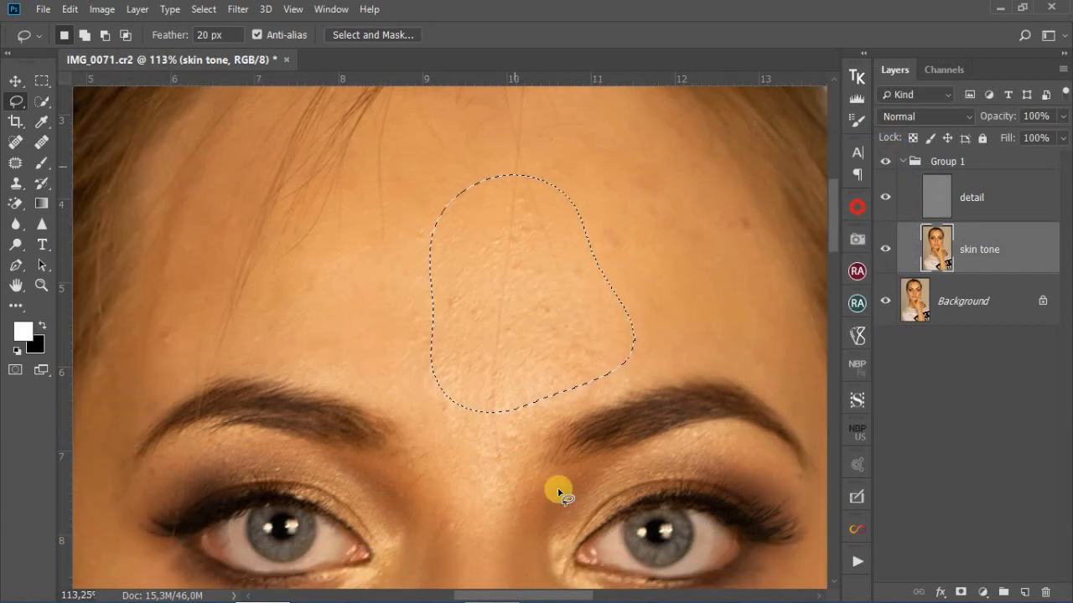
pyautogui.scroll(-2, 514, 524)
pyautogui.scroll(-1, 514, 525)
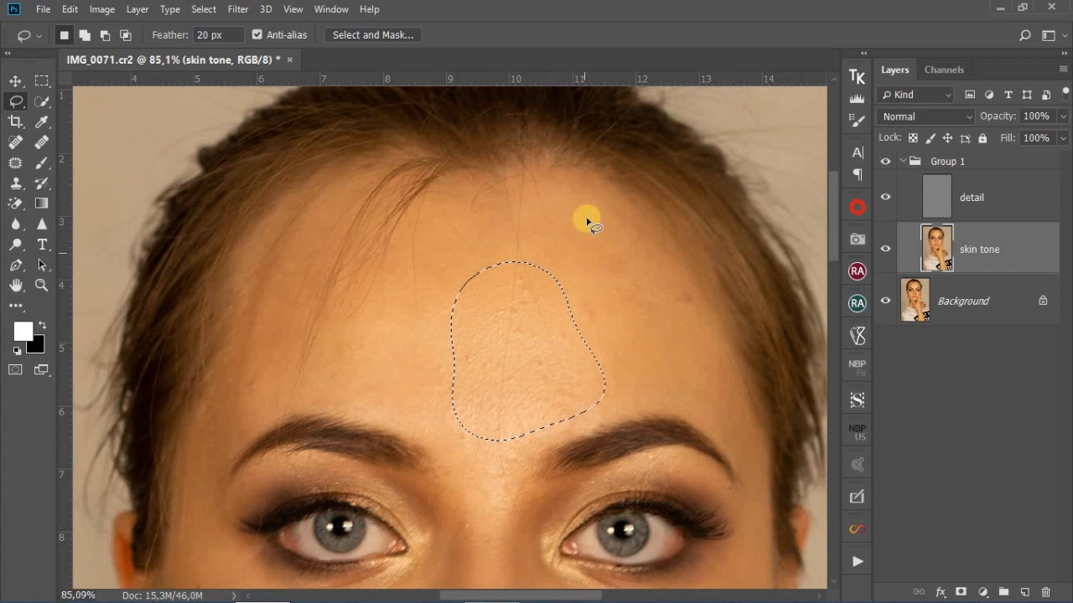
pyautogui.moveTo(588, 193)
pyautogui.mouseDown()
pyautogui.moveTo(575, 187)
pyautogui.moveTo(518, 206)
pyautogui.moveTo(527, 276)
pyautogui.moveTo(567, 383)
pyautogui.moveTo(564, 413)
pyautogui.mouseUp()
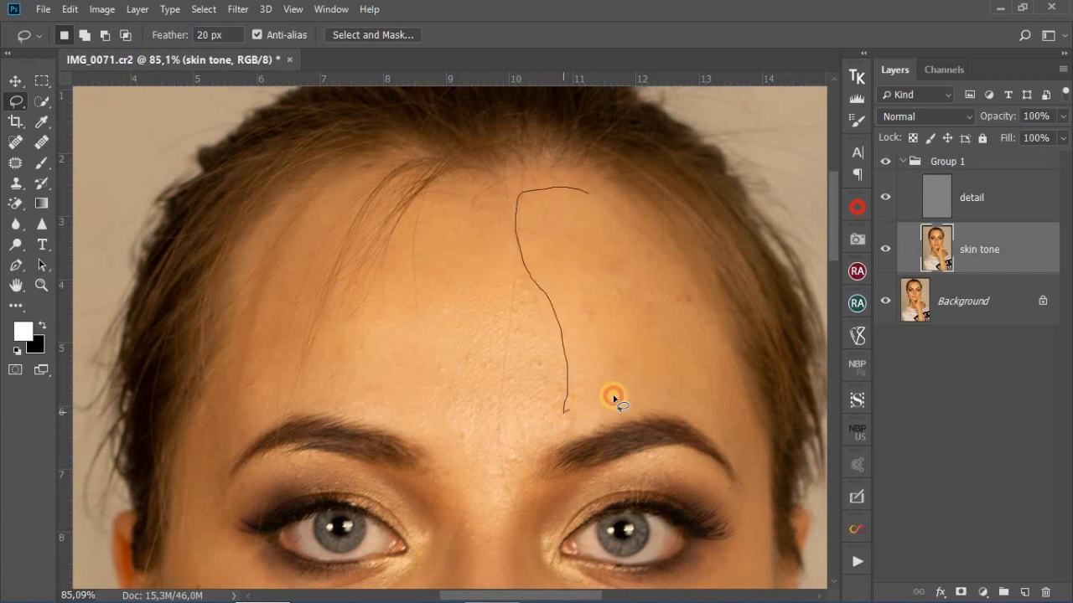
pyautogui.moveTo(658, 406)
pyautogui.mouseDown()
pyautogui.moveTo(738, 439)
pyautogui.moveTo(742, 415)
pyautogui.moveTo(705, 336)
pyautogui.moveTo(641, 236)
pyautogui.moveTo(588, 197)
pyautogui.mouseUp()
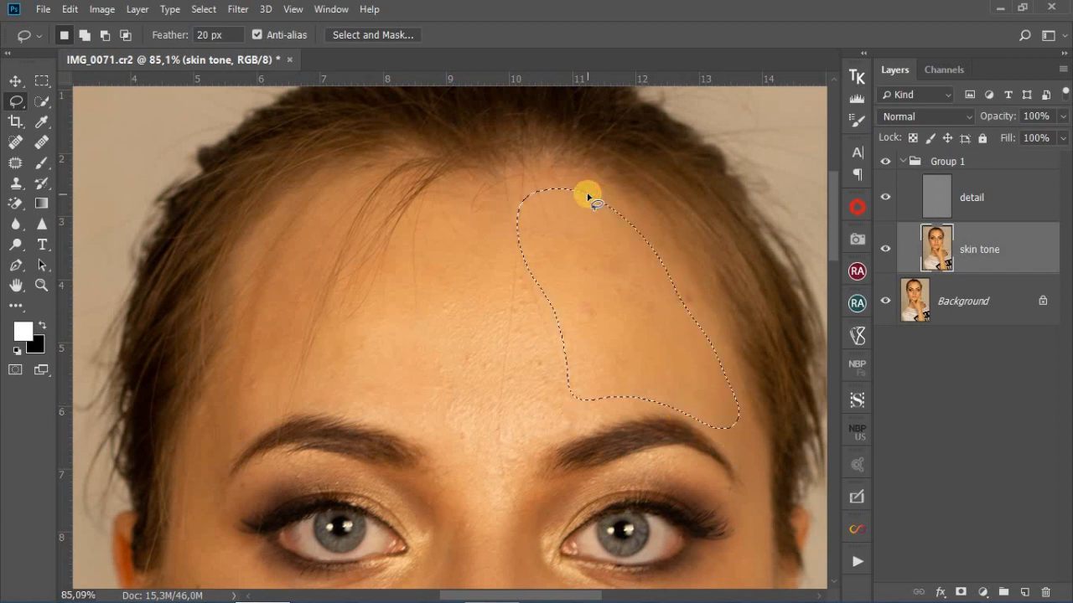
pyautogui.click(18, 372)
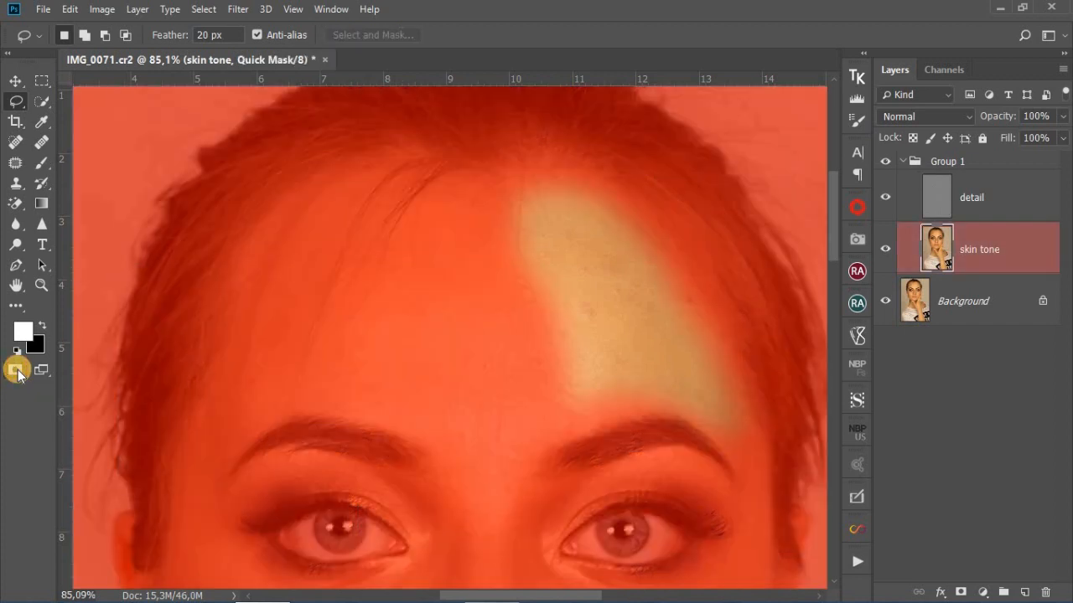
pyautogui.click(17, 372)
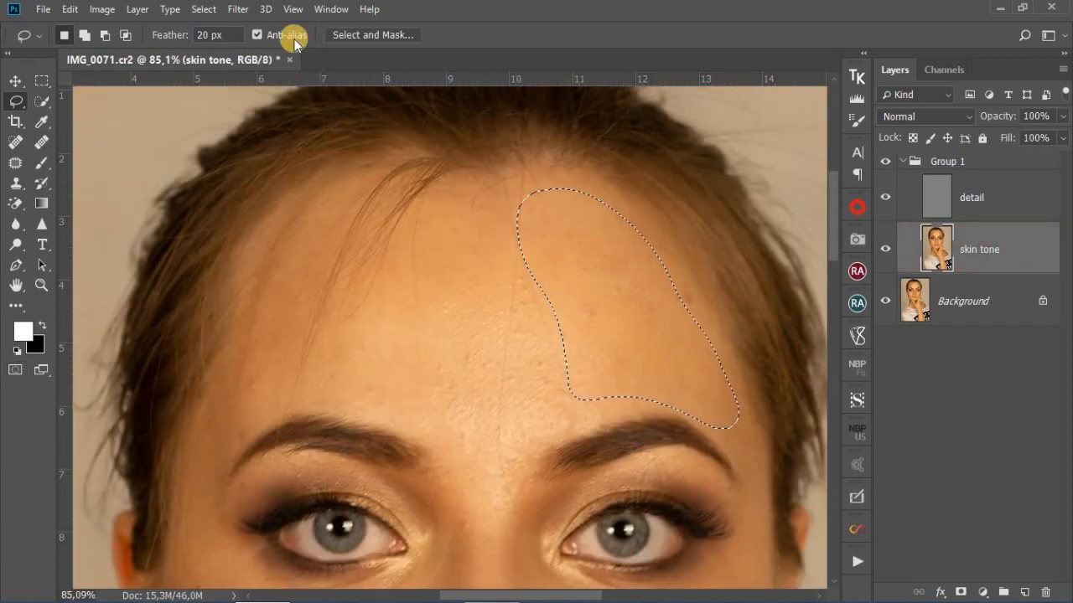
# Apply a Gaussian Blur with a 7.2 pixel radius to the selected area above the right-hand eyebrow
pyautogui.click(238, 9)
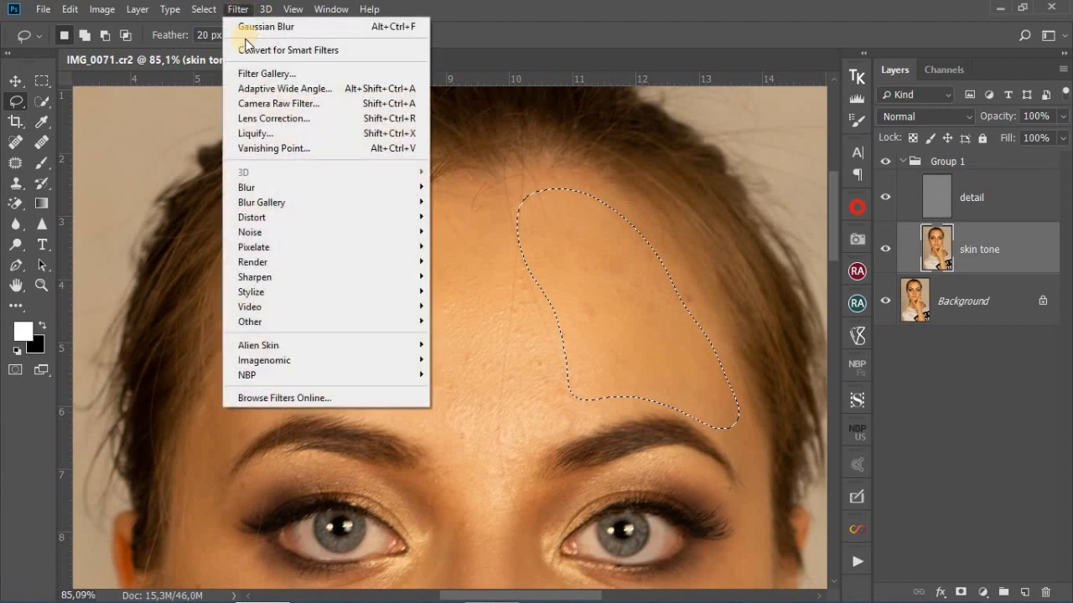
pyautogui.moveTo(246, 187)
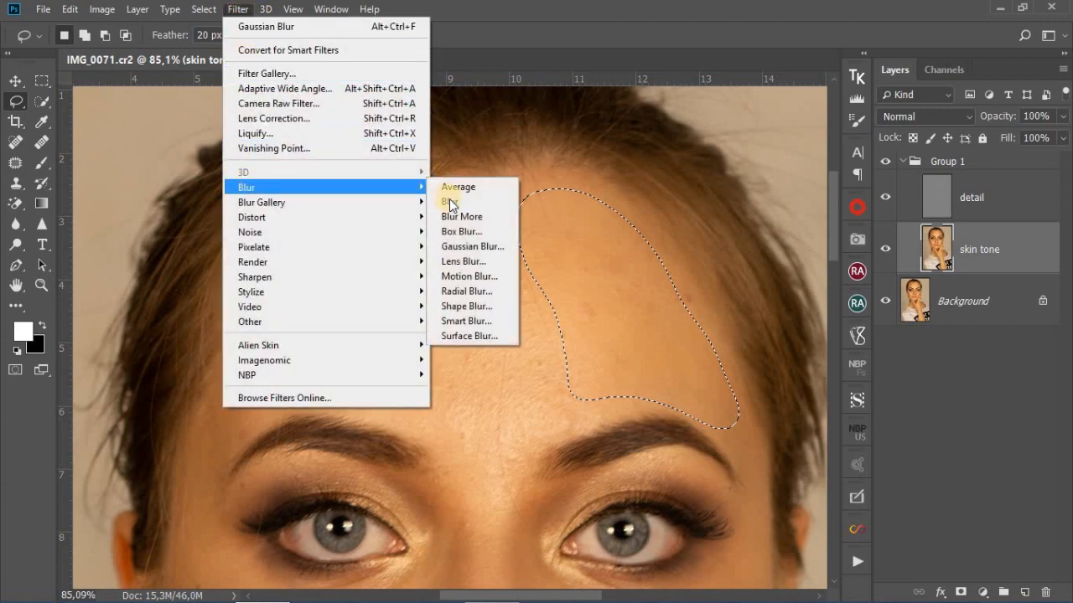
pyautogui.click(467, 248)
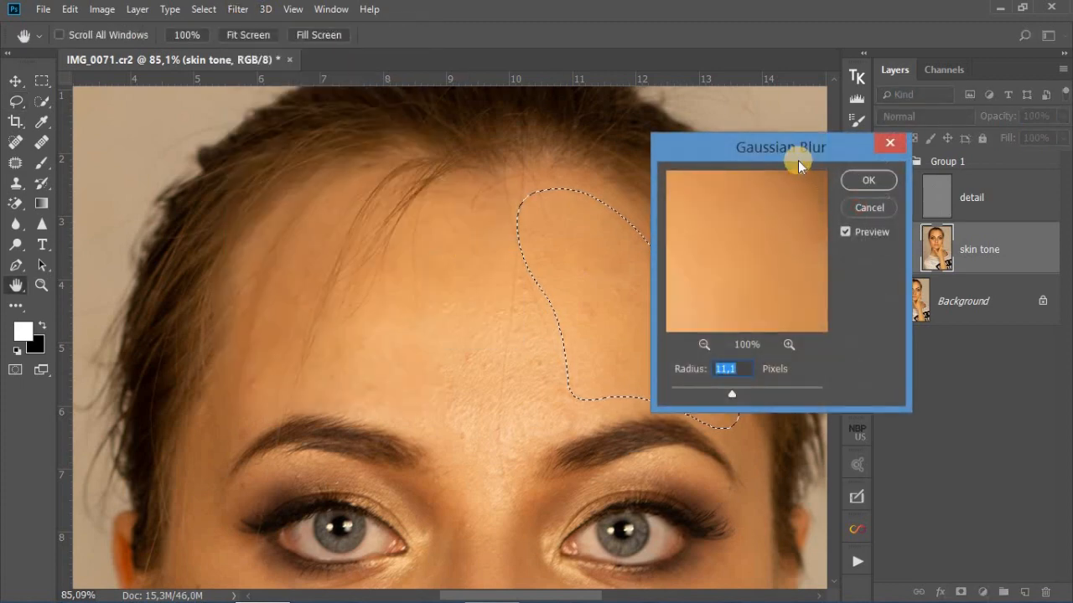
pyautogui.moveTo(749, 151); pyautogui.dragTo(232, 162)
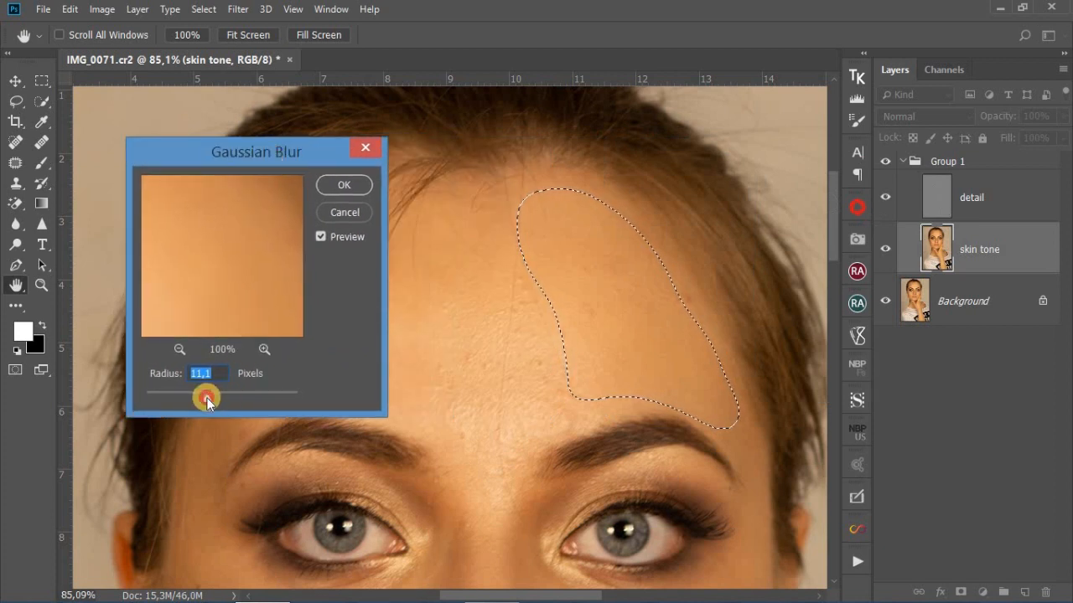
pyautogui.moveTo(207, 399); pyautogui.dragTo(195, 398)
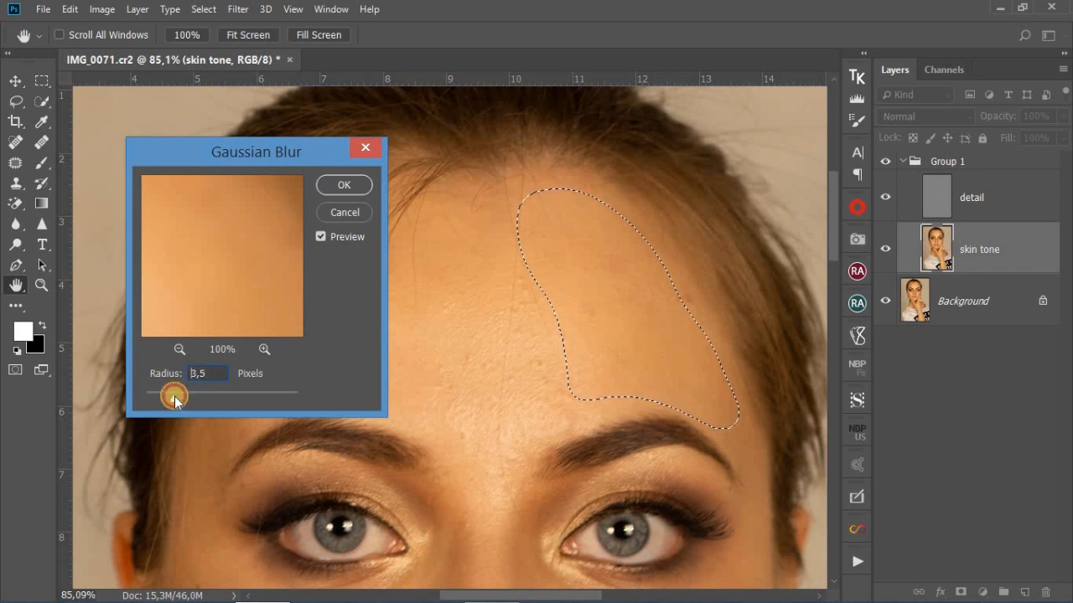
pyautogui.moveTo(175, 401); pyautogui.dragTo(283, 401)
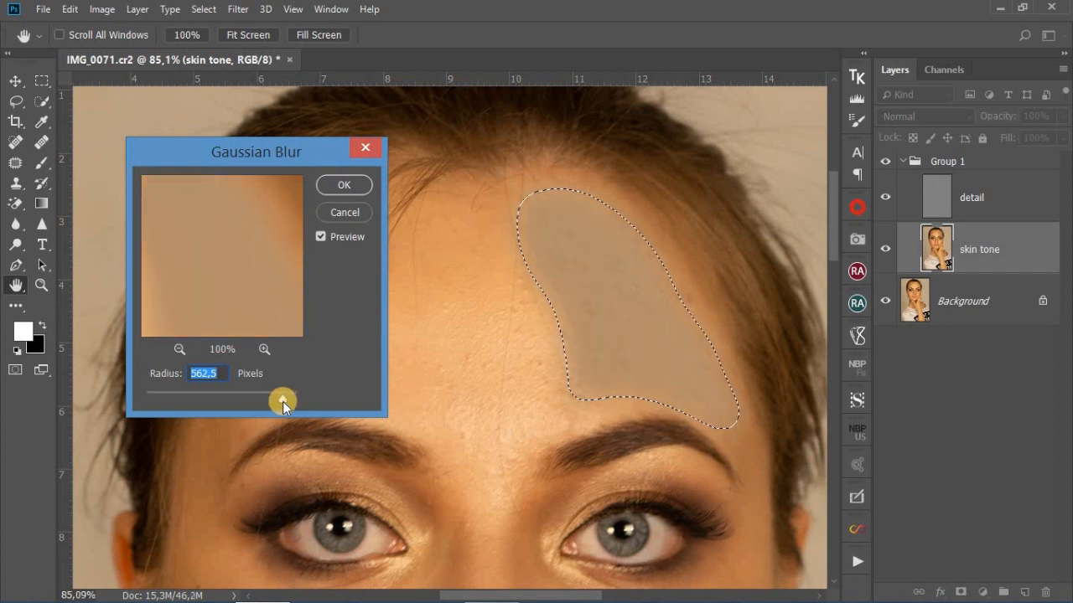
pyautogui.moveTo(282, 400); pyautogui.dragTo(185, 400)
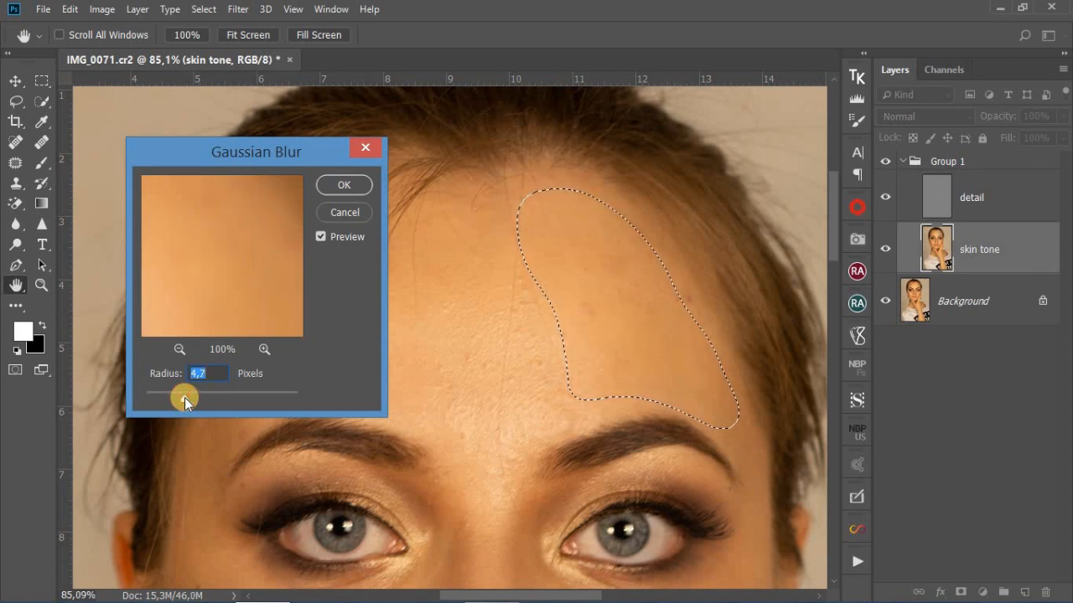
pyautogui.moveTo(184, 397); pyautogui.dragTo(195, 395)
pyautogui.click(344, 186)
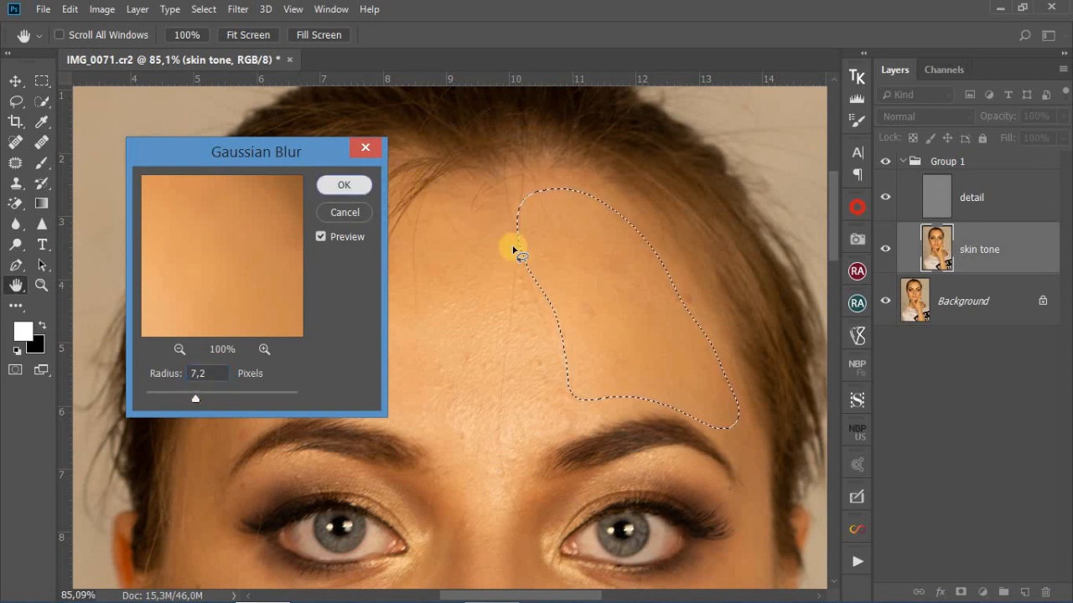
# Toggle the visibility of Group 1 to compare the blurred forehead area with the original skin up close
pyautogui.click(887, 248)
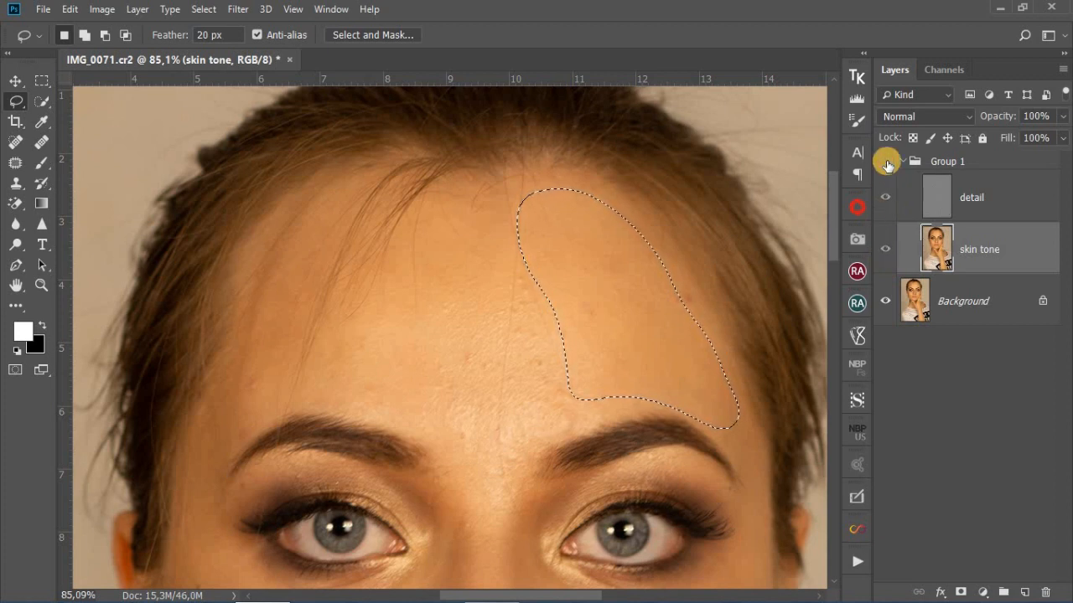
pyautogui.click(885, 163)
pyautogui.scroll(5, 741, 280)
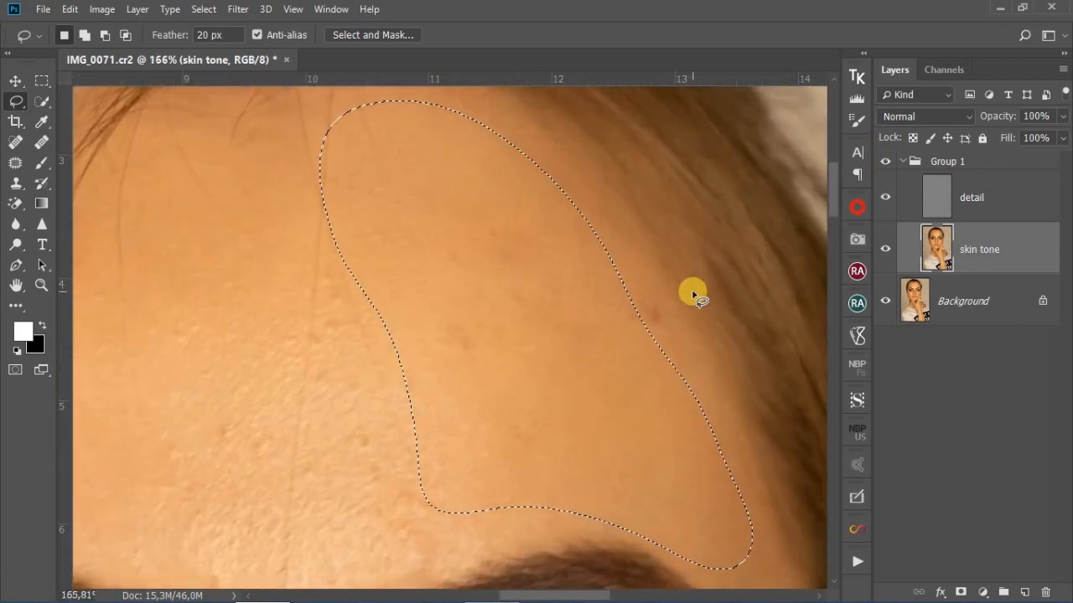
pyautogui.click(886, 161)
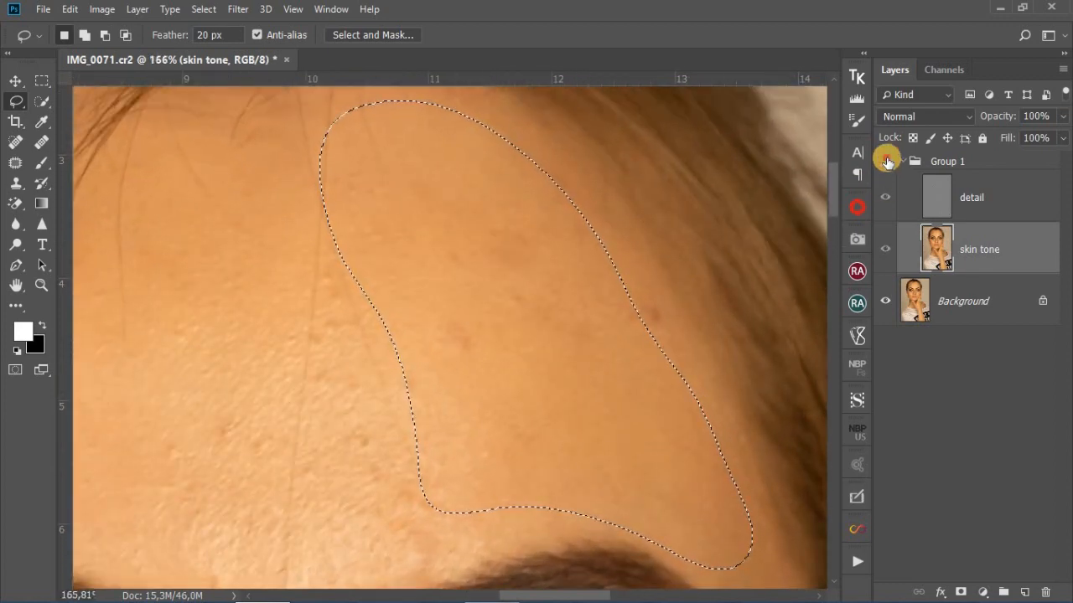
pyautogui.click(887, 161)
pyautogui.click(886, 161)
pyautogui.click(887, 161)
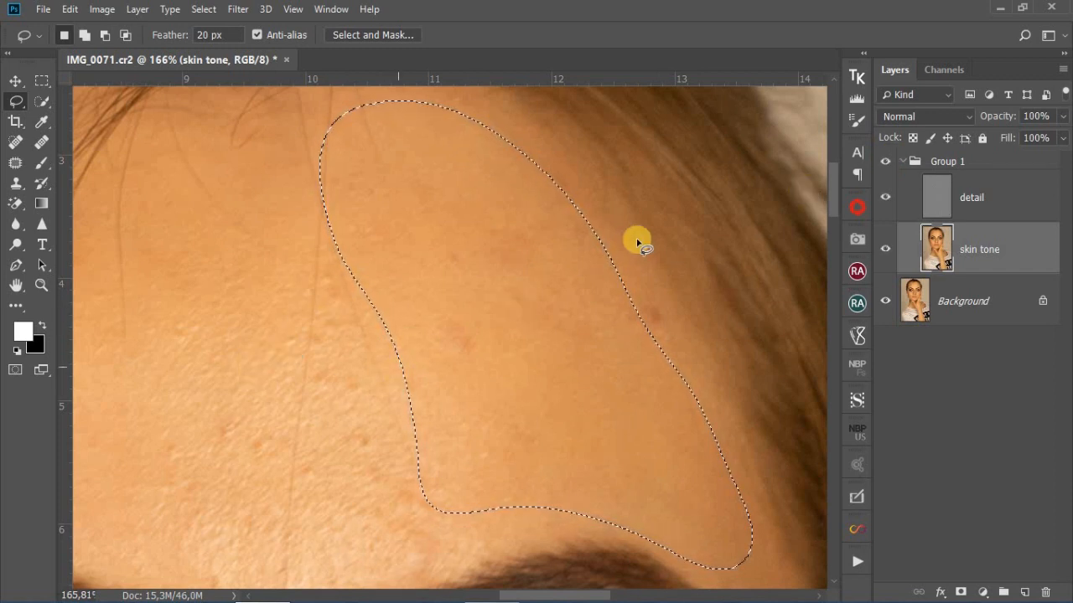
# Lasso the forehead area above the left-hand eyebrow, from the temple to the centre of the forehead
pyautogui.scroll(-3, 679, 234)
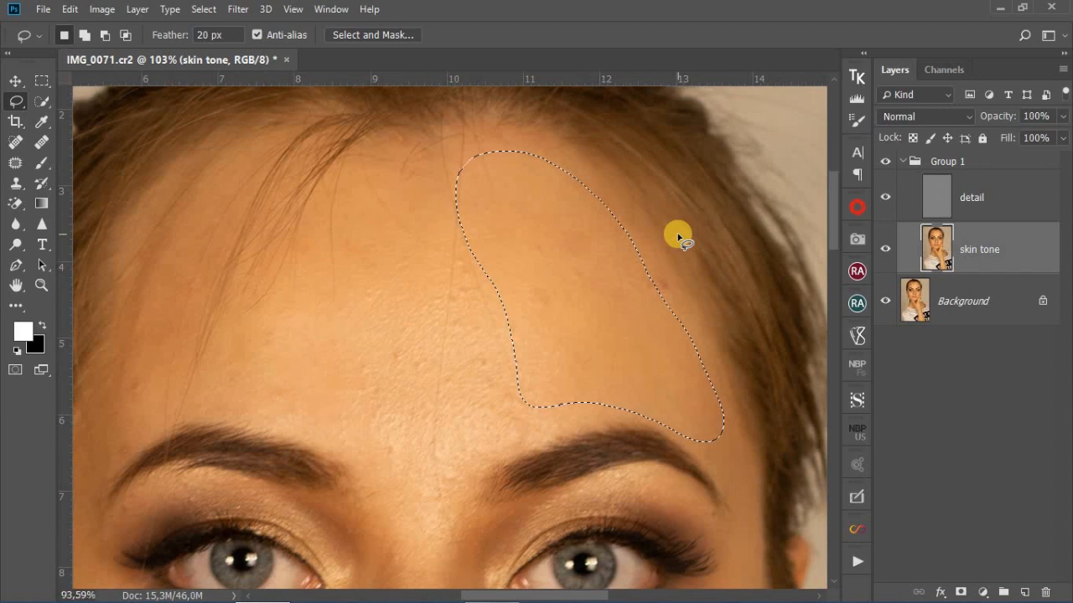
pyautogui.scroll(-1, 677, 234)
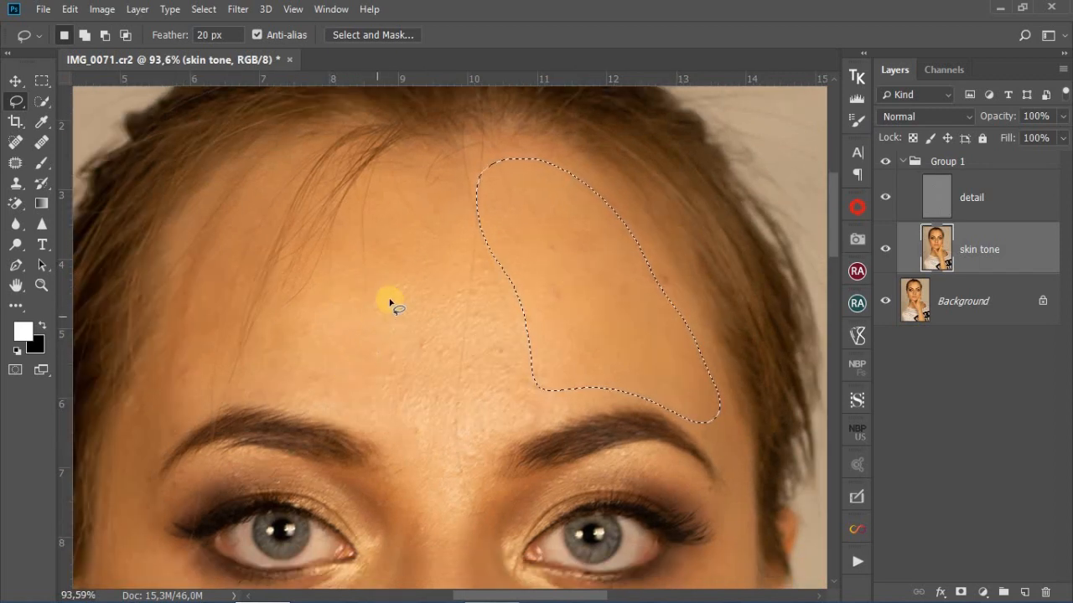
pyautogui.moveTo(386, 299)
pyautogui.mouseDown()
pyautogui.moveTo(314, 303)
pyautogui.moveTo(285, 331)
pyautogui.moveTo(225, 328)
pyautogui.moveTo(180, 345)
pyautogui.moveTo(144, 383)
pyautogui.moveTo(141, 411)
pyautogui.moveTo(150, 435)
pyautogui.moveTo(239, 397)
pyautogui.moveTo(422, 433)
pyautogui.mouseUp()
pyautogui.moveTo(387, 304); pyautogui.dragTo(388, 306)
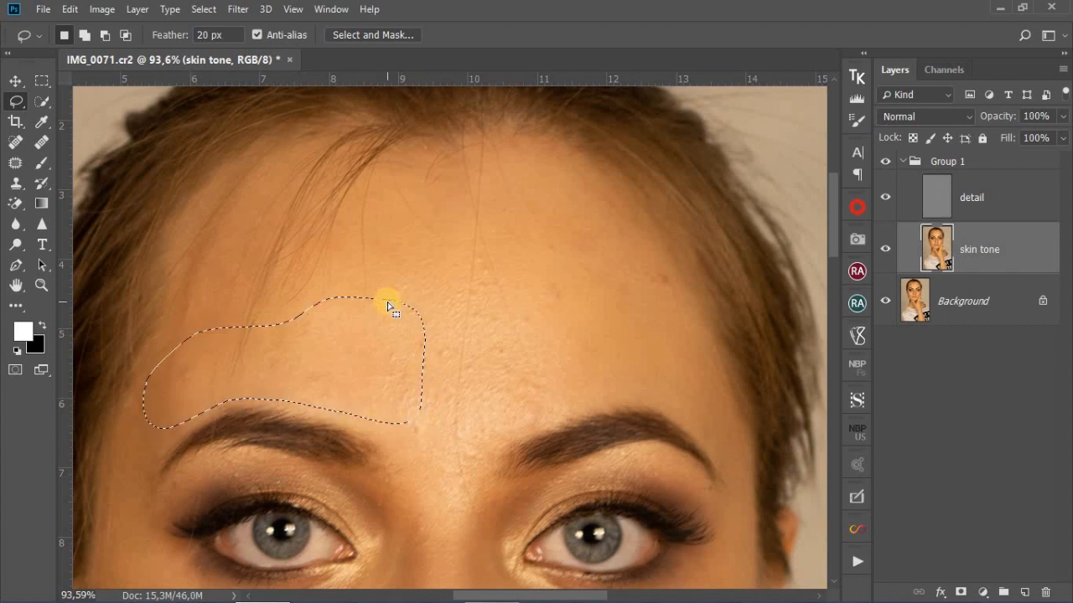
# Apply a Gaussian Blur with a 9.0 pixel radius to the selected area above the left-hand eyebrow on the skin tone layer
pyautogui.click(242, 10)
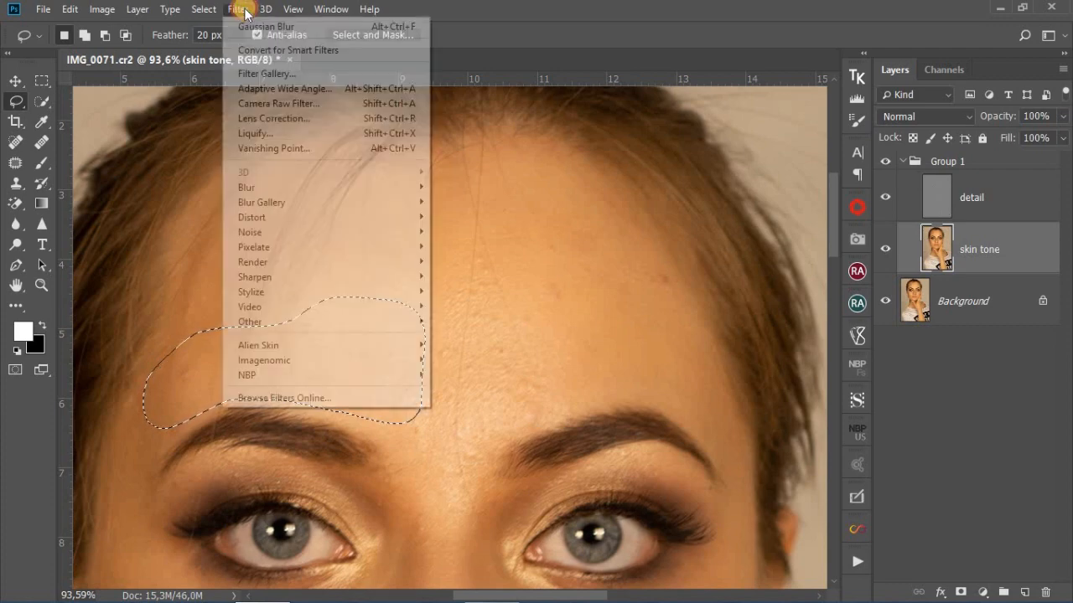
pyautogui.moveTo(318, 187)
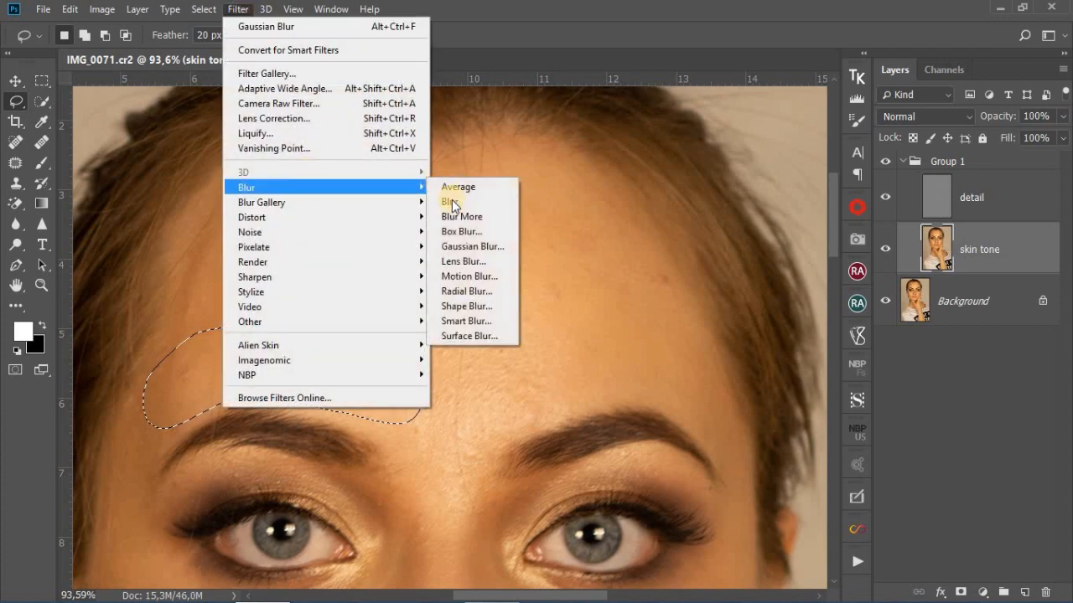
pyautogui.click(457, 249)
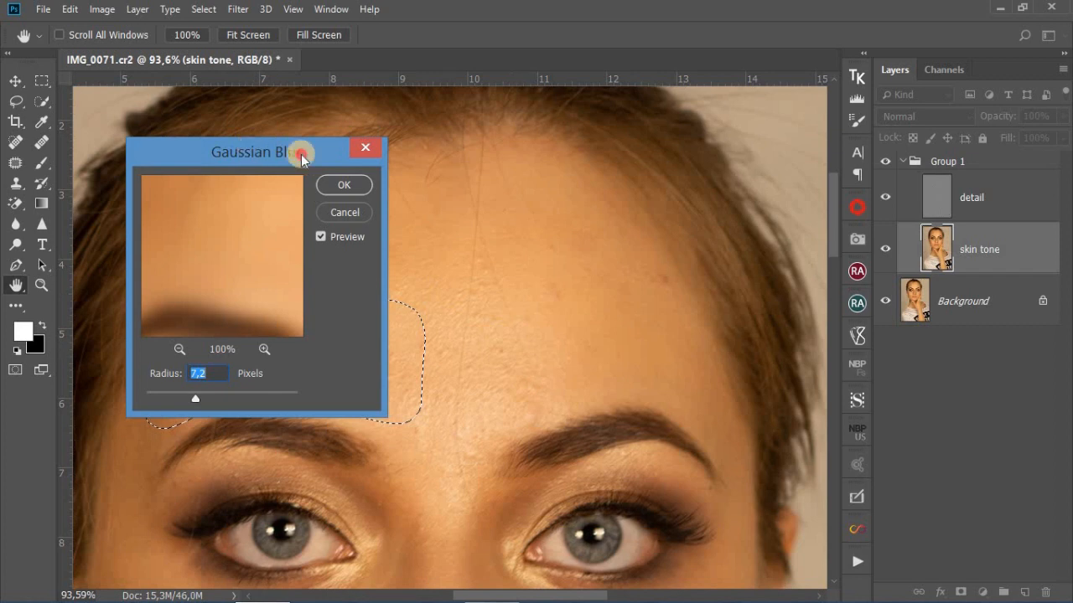
pyautogui.moveTo(301, 158); pyautogui.dragTo(667, 166)
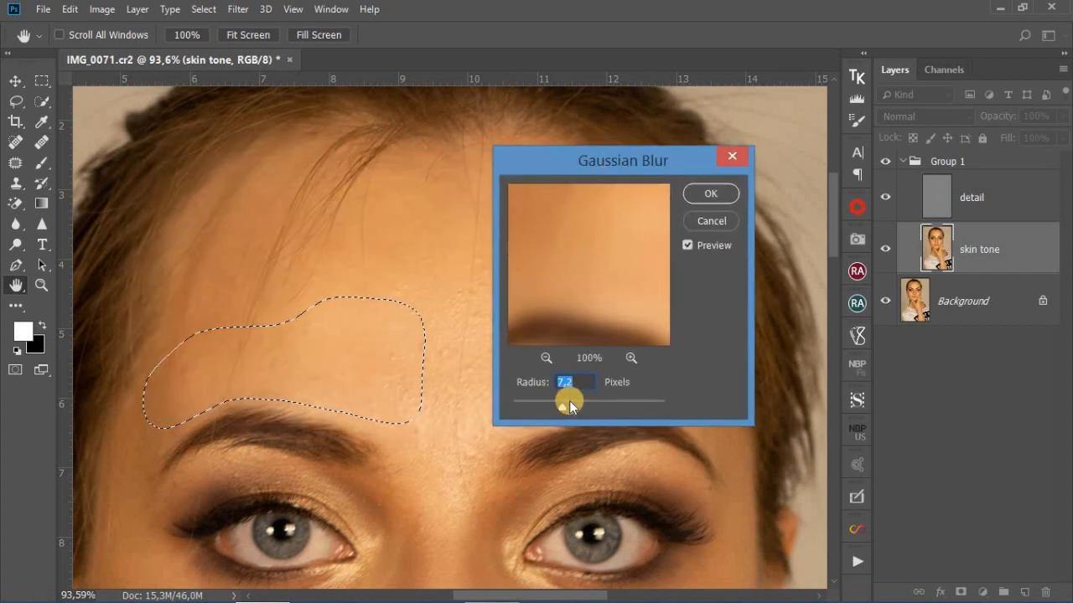
pyautogui.moveTo(569, 401); pyautogui.dragTo(573, 401)
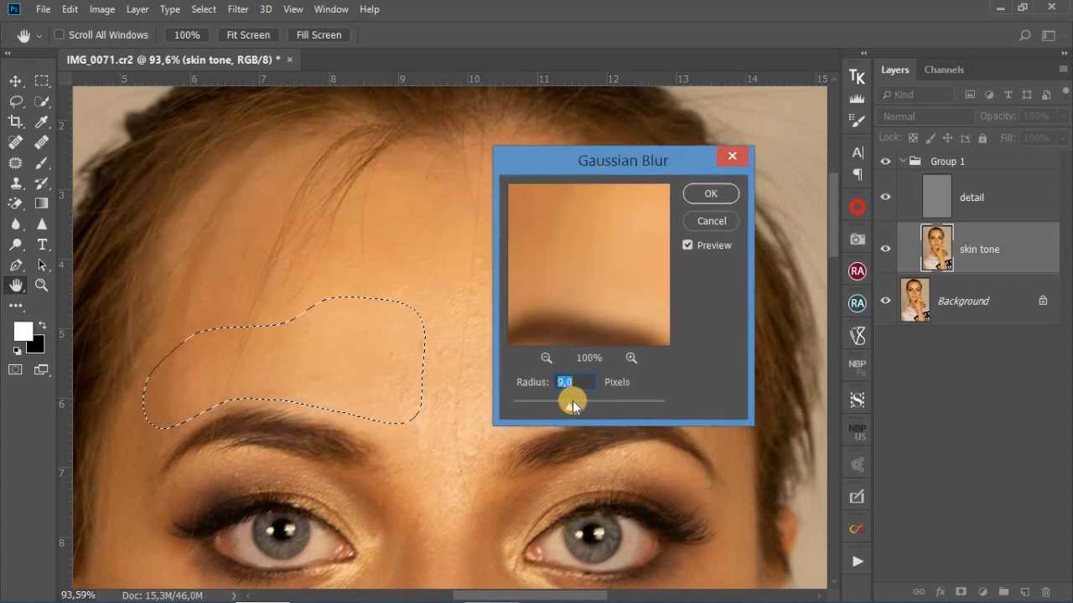
pyautogui.click(695, 196)
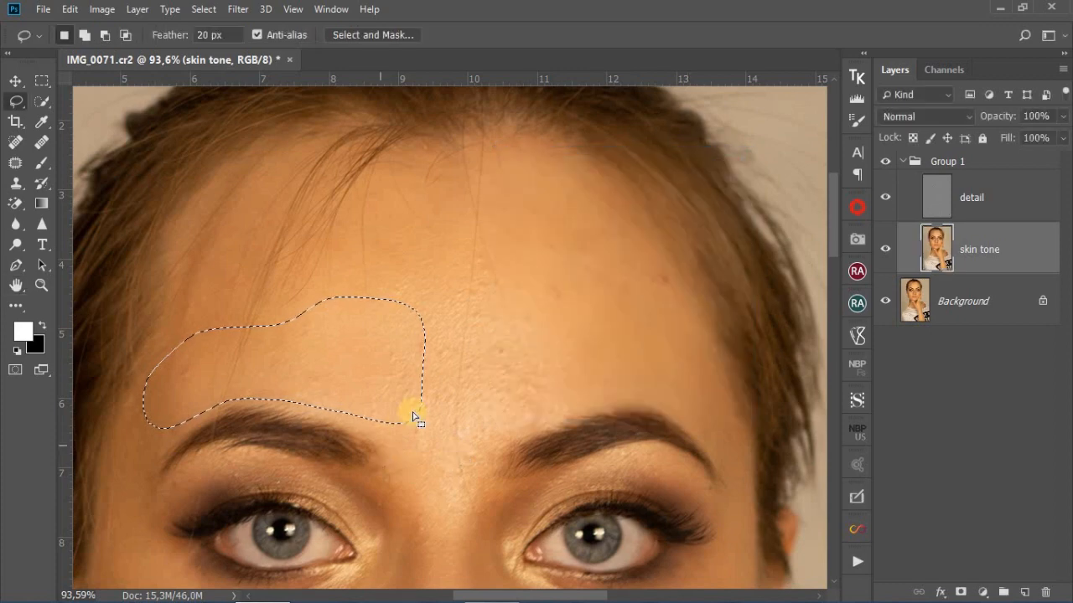
# Toggle the visibility of Group 1 to compare the blurred area above the left-hand eyebrow with the original skin
pyautogui.scroll(2, 279, 383)
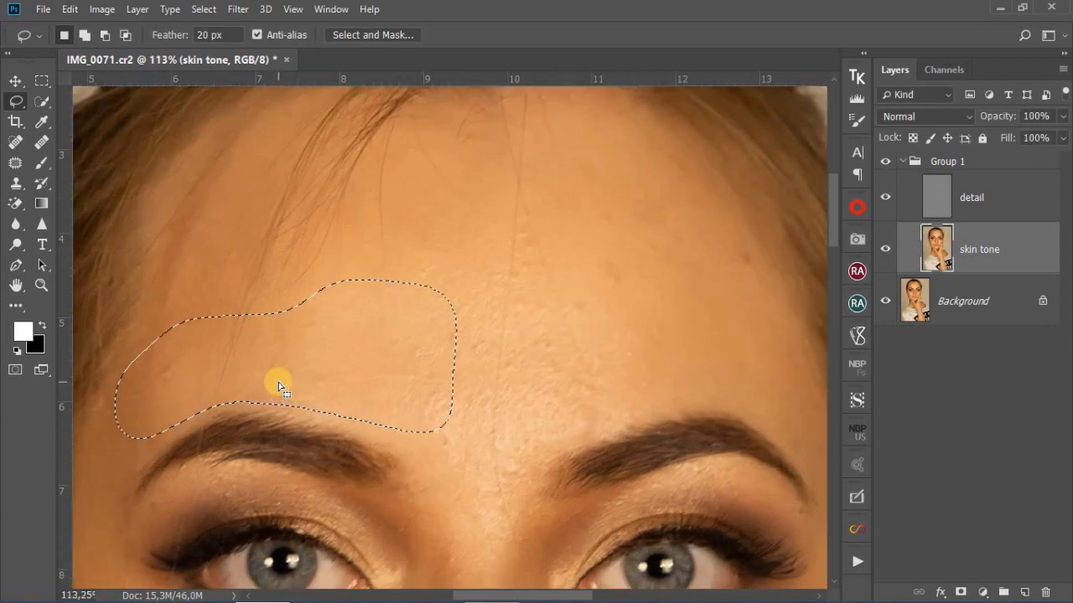
pyautogui.scroll(1, 279, 383)
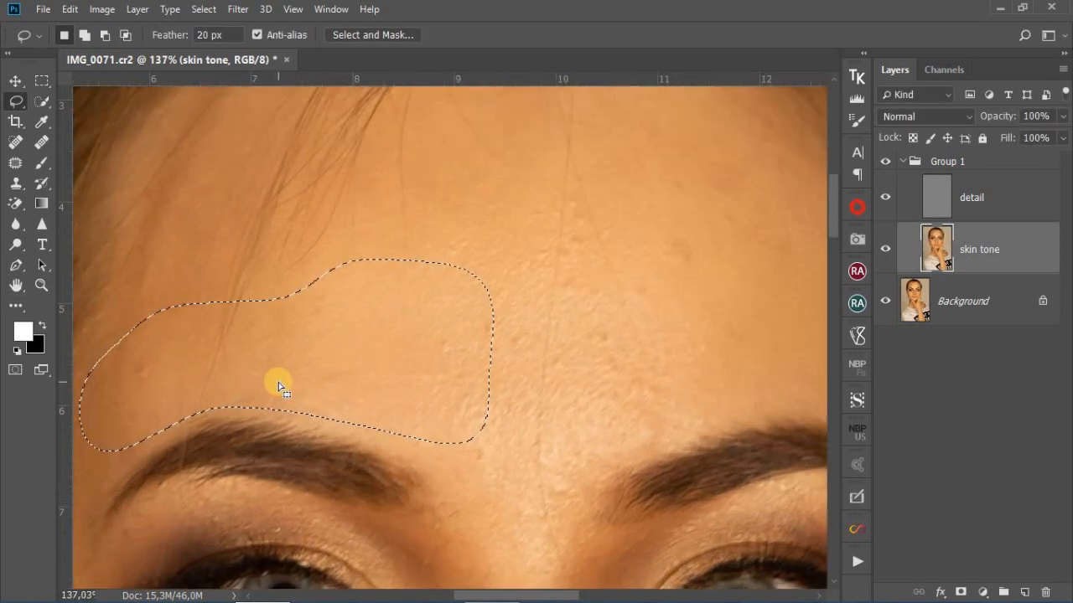
pyautogui.click(884, 165)
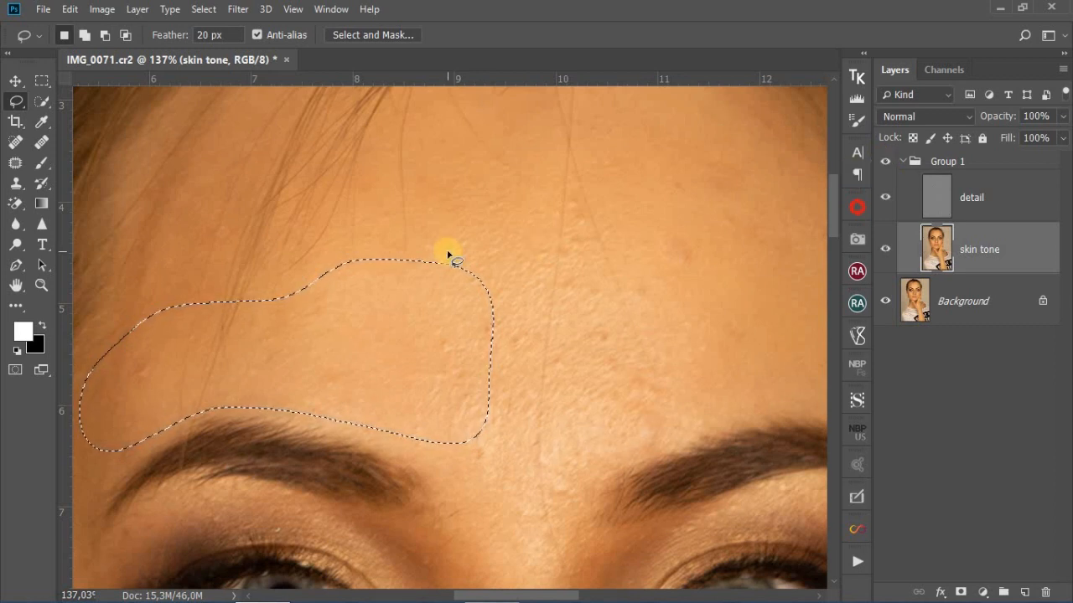
pyautogui.scroll(-2, 447, 254)
pyautogui.scroll(-3, 447, 255)
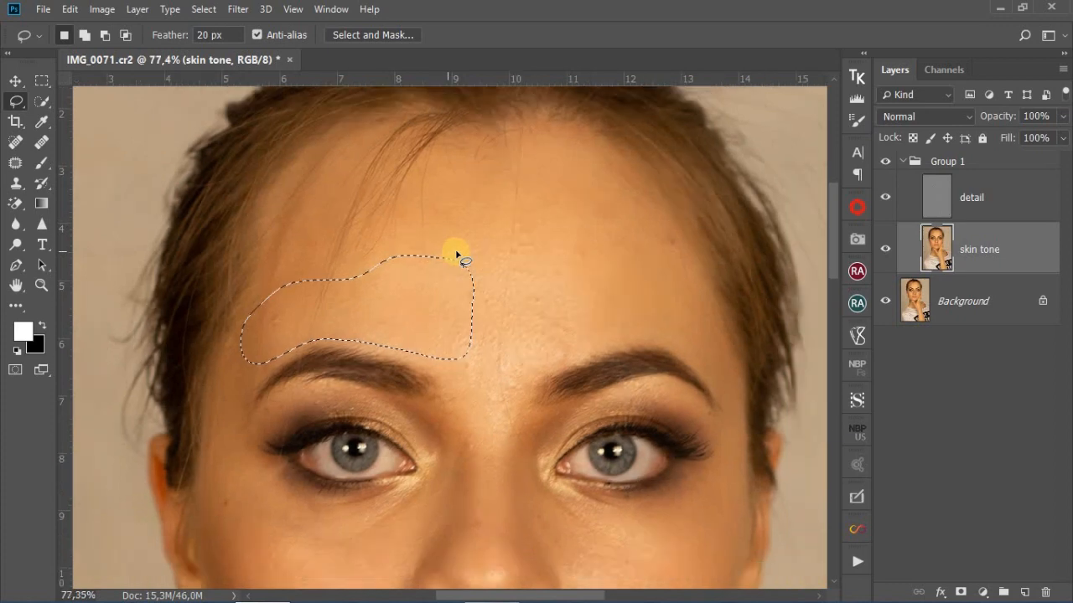
pyautogui.scroll(-2, 511, 160)
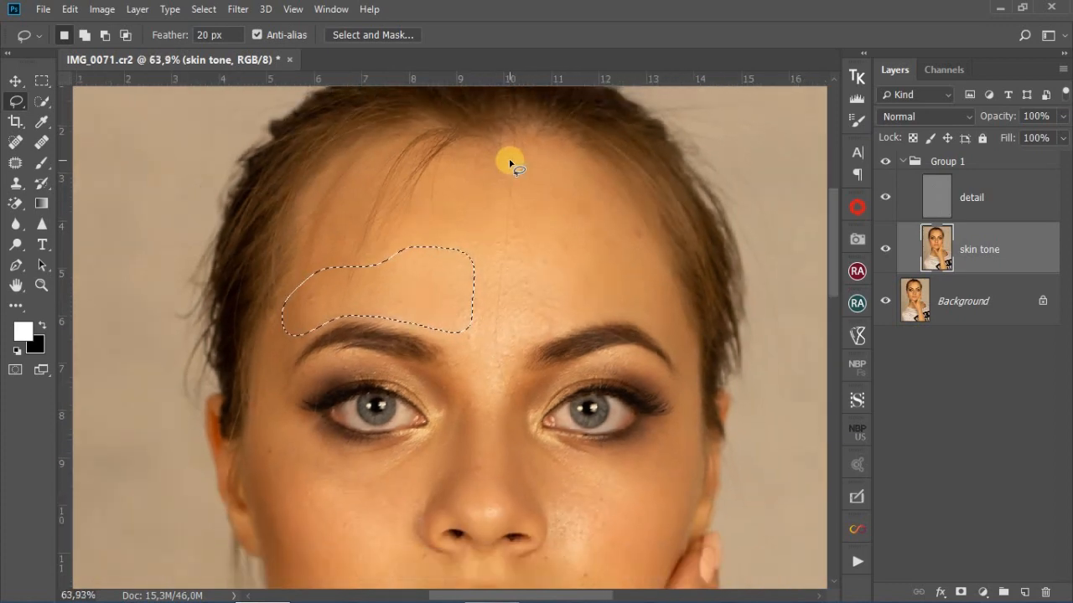
# Lasso the nose from the area between the eyebrows down along both sides to just above the nostrils
pyautogui.scroll(3, 504, 453)
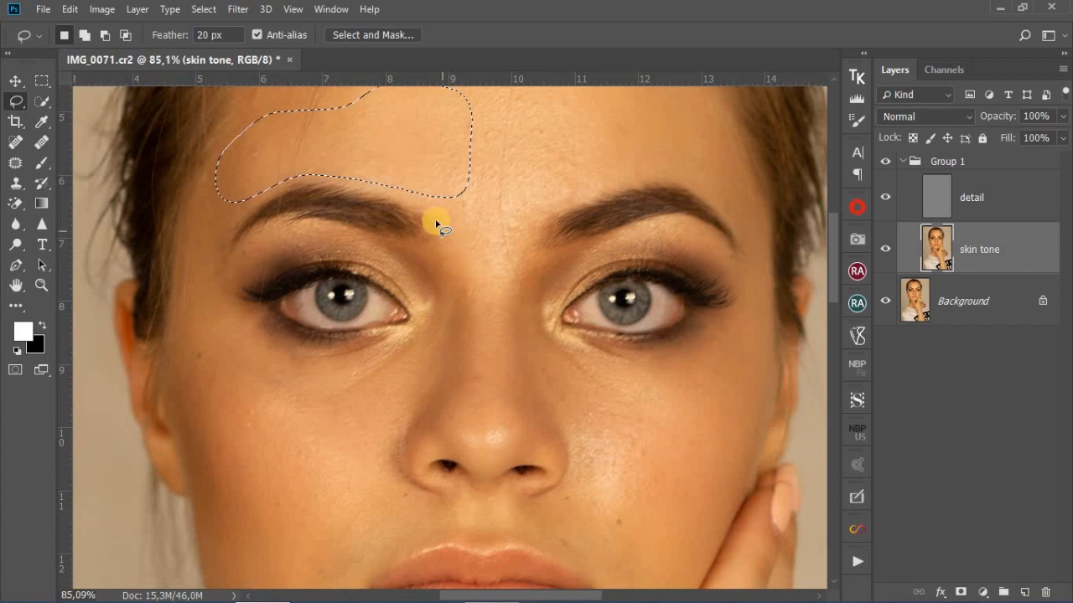
pyautogui.moveTo(433, 220)
pyautogui.mouseDown()
pyautogui.moveTo(460, 285)
pyautogui.moveTo(455, 366)
pyautogui.moveTo(409, 439)
pyautogui.moveTo(409, 464)
pyautogui.moveTo(430, 450)
pyautogui.moveTo(492, 468)
pyautogui.moveTo(557, 459)
pyautogui.moveTo(560, 445)
pyautogui.moveTo(531, 349)
pyautogui.moveTo(546, 262)
pyautogui.moveTo(530, 249)
pyautogui.moveTo(549, 210)
pyautogui.mouseUp()
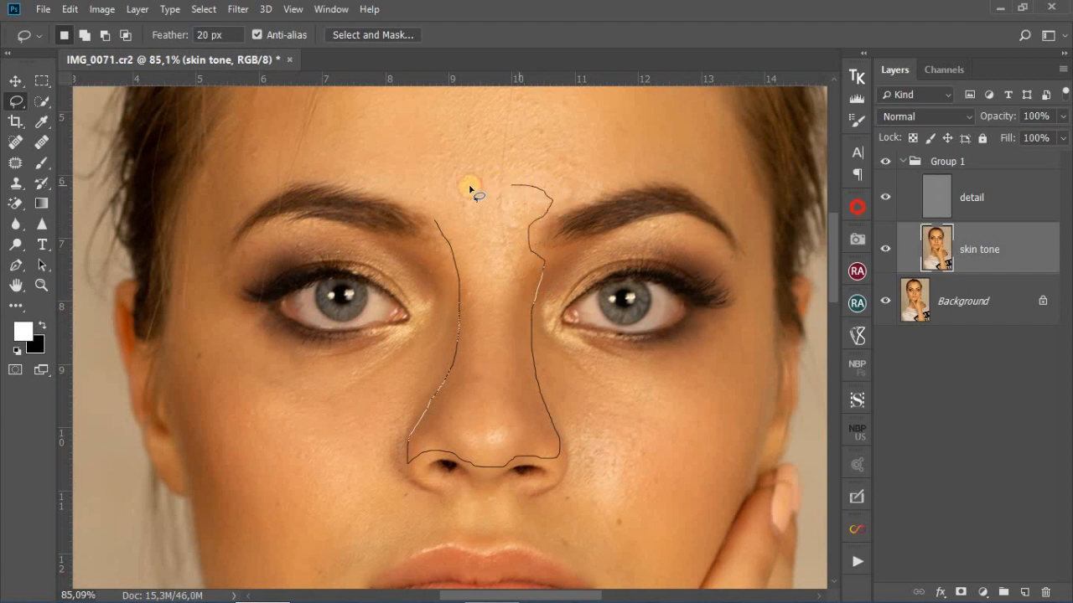
pyautogui.moveTo(471, 191)
pyautogui.mouseDown()
pyautogui.moveTo(436, 196)
pyautogui.moveTo(442, 241)
pyautogui.mouseUp()
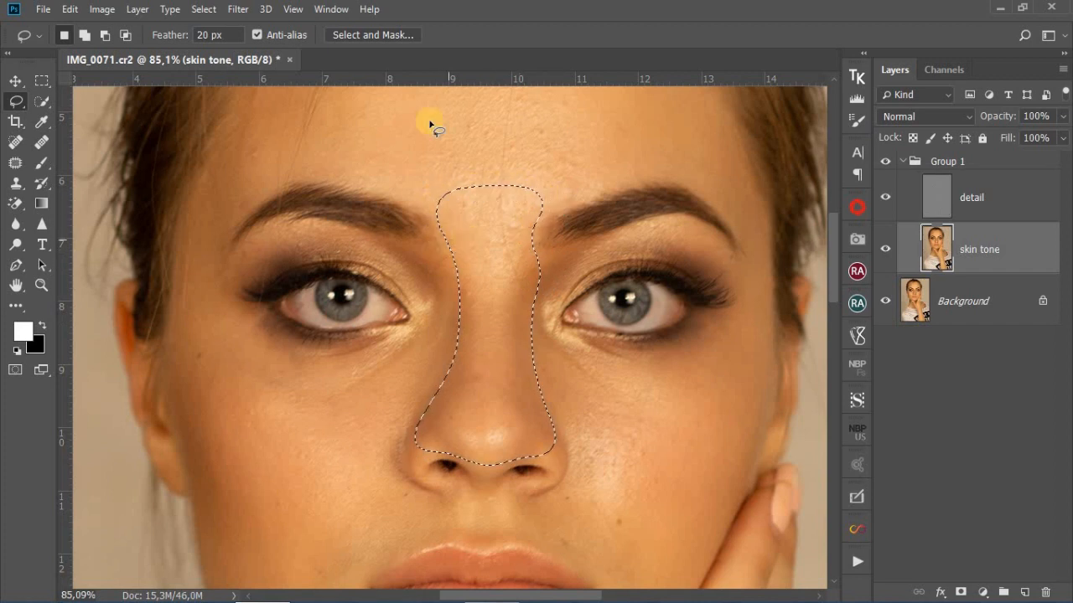
# Apply a Gaussian Blur with a 9.6 pixel radius to the selected nose area of the skin tone layer
pyautogui.click(238, 9)
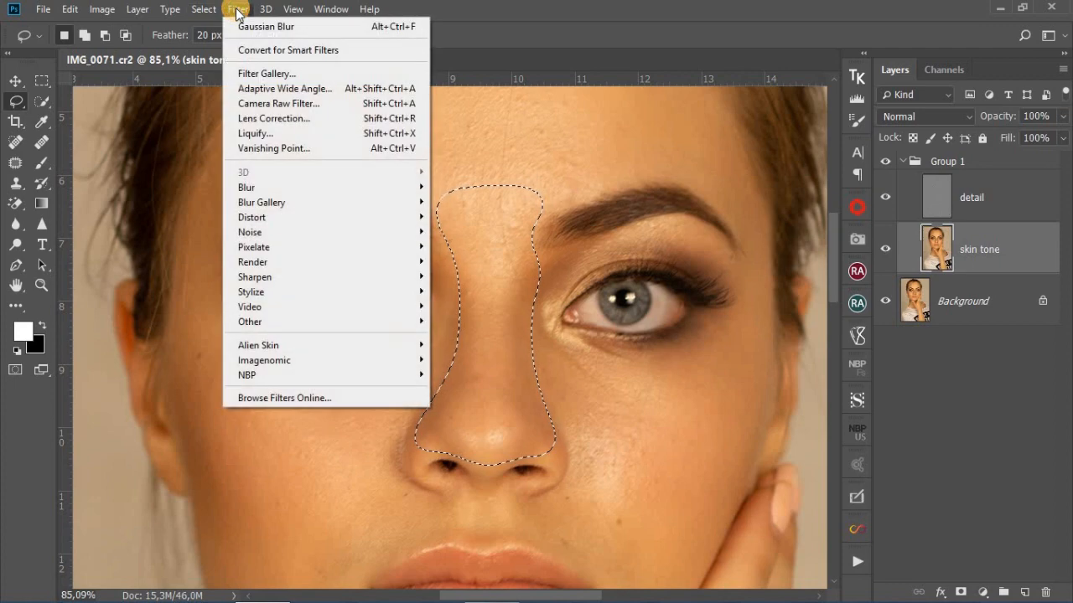
pyautogui.moveTo(424, 191)
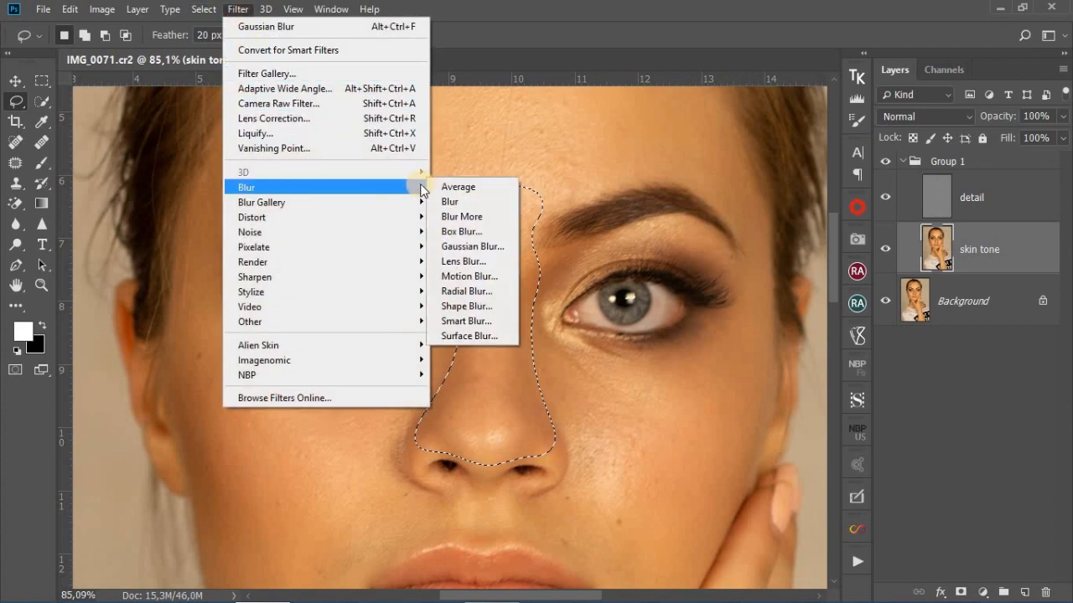
pyautogui.click(473, 247)
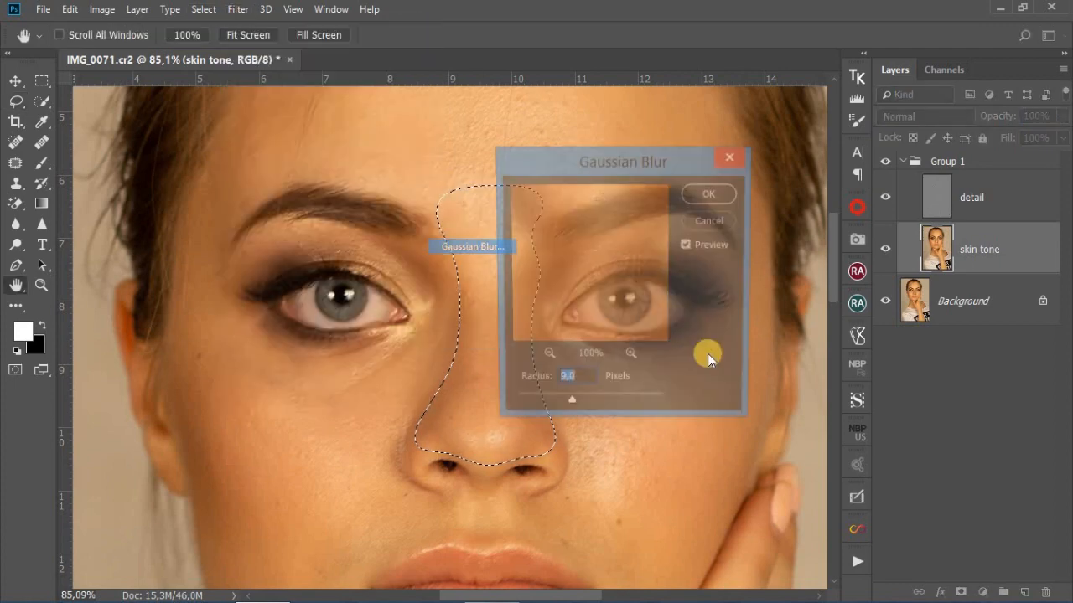
pyautogui.moveTo(720, 167); pyautogui.dragTo(822, 171)
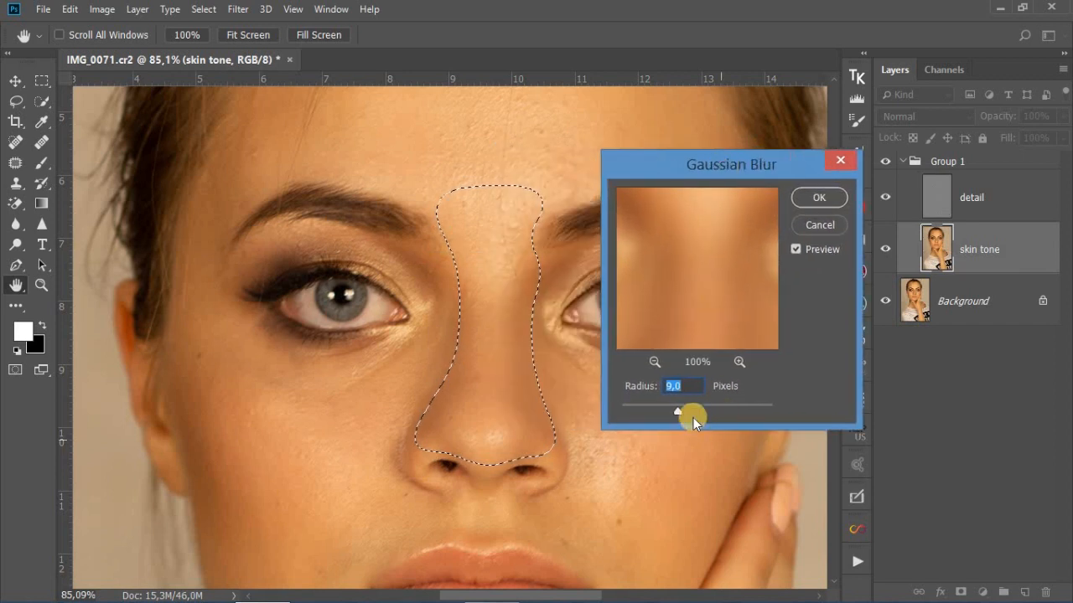
pyautogui.moveTo(690, 408)
pyautogui.mouseDown()
pyautogui.moveTo(675, 415)
pyautogui.moveTo(684, 407)
pyautogui.mouseUp()
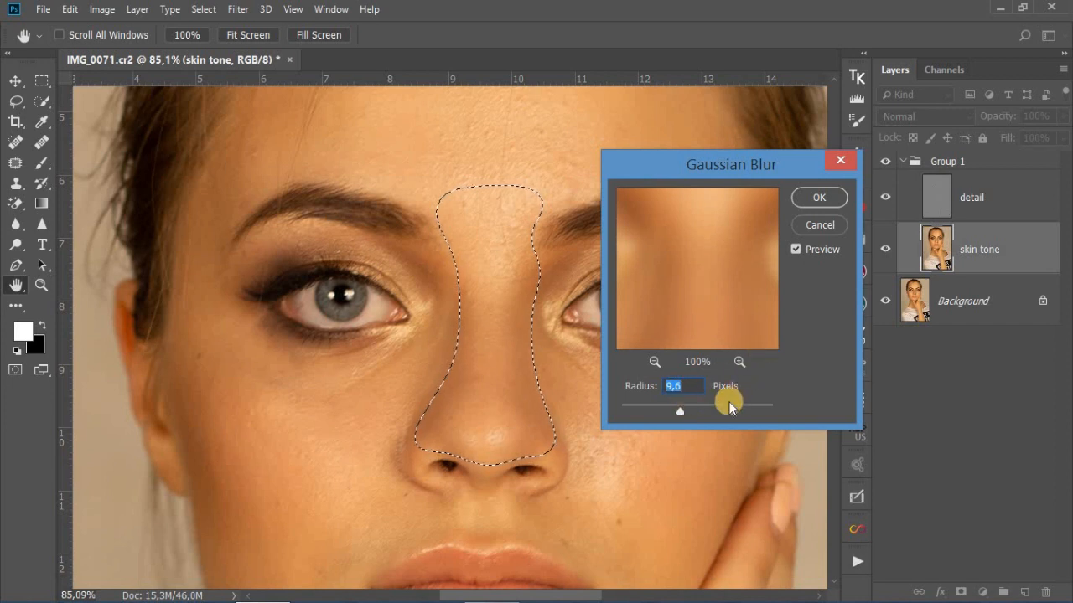
pyautogui.click(813, 202)
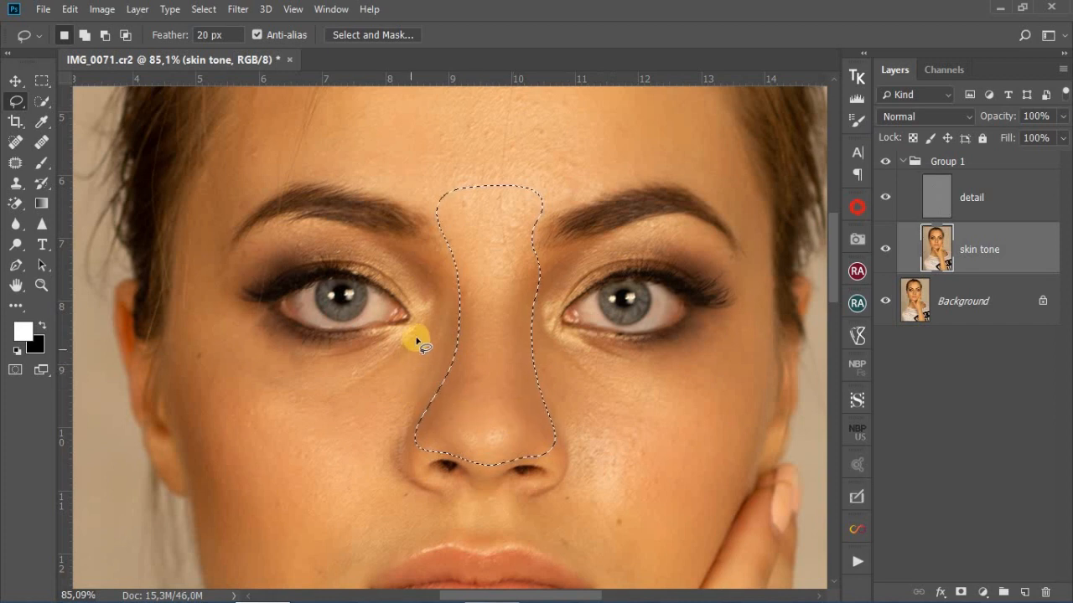
# Lasso the left-hand cheek below the eye and reapply the last Gaussian Blur to it
pyautogui.moveTo(412, 335)
pyautogui.mouseDown()
pyautogui.moveTo(315, 350)
pyautogui.moveTo(238, 318)
pyautogui.moveTo(195, 318)
pyautogui.moveTo(192, 400)
pyautogui.moveTo(258, 460)
pyautogui.moveTo(293, 518)
pyautogui.moveTo(351, 531)
pyautogui.moveTo(377, 503)
pyautogui.moveTo(443, 353)
pyautogui.moveTo(411, 335)
pyautogui.mouseUp()
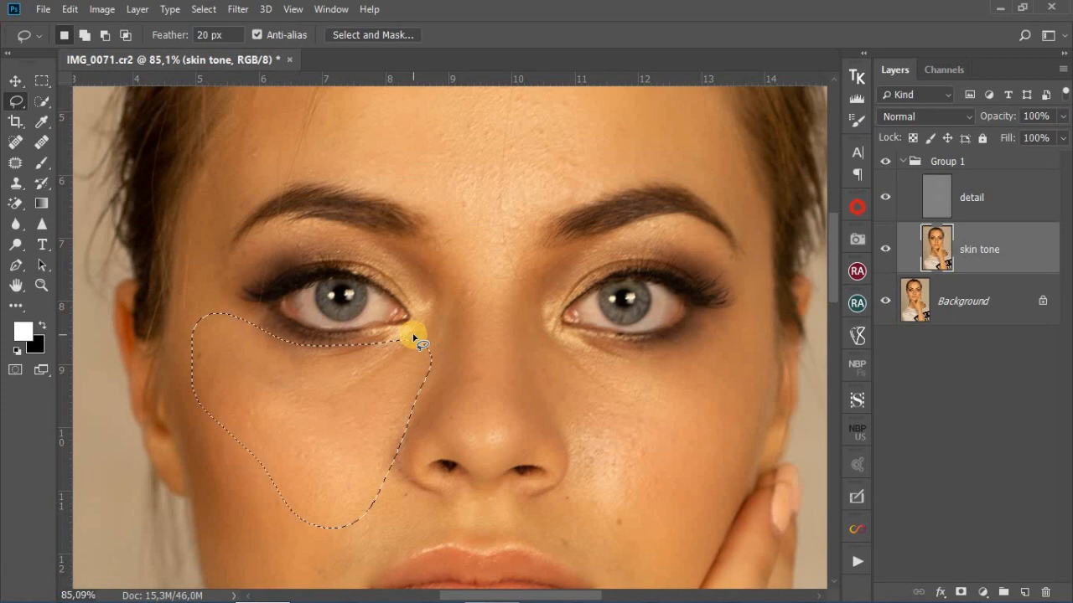
pyautogui.click(242, 10)
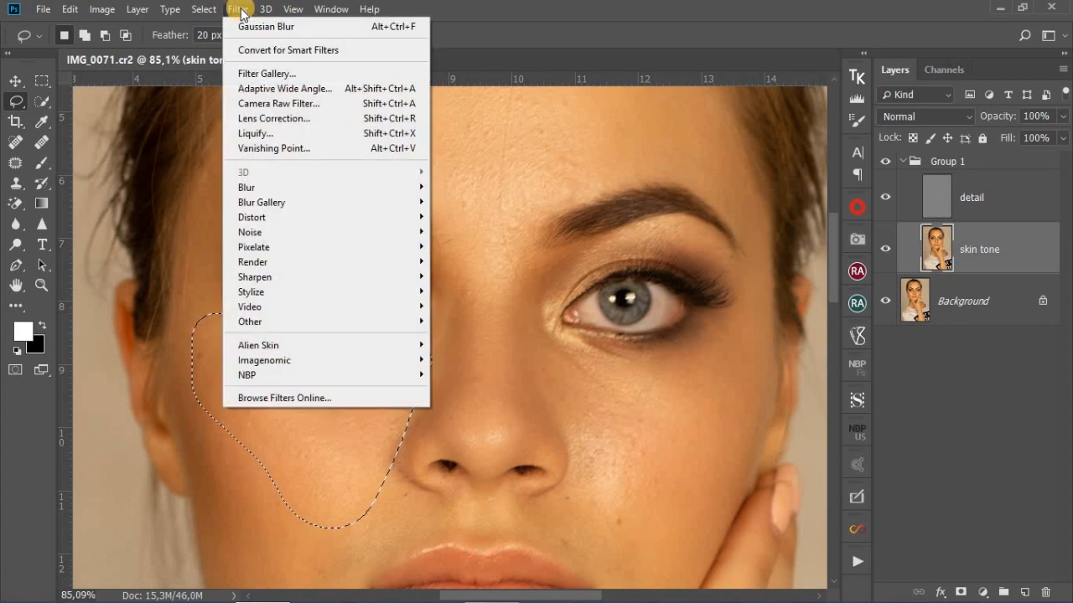
pyautogui.click(290, 29)
# Toggle the visibility of Group 1 to compare the blurred left-hand cheek with the original skin up close
pyautogui.scroll(2, 314, 477)
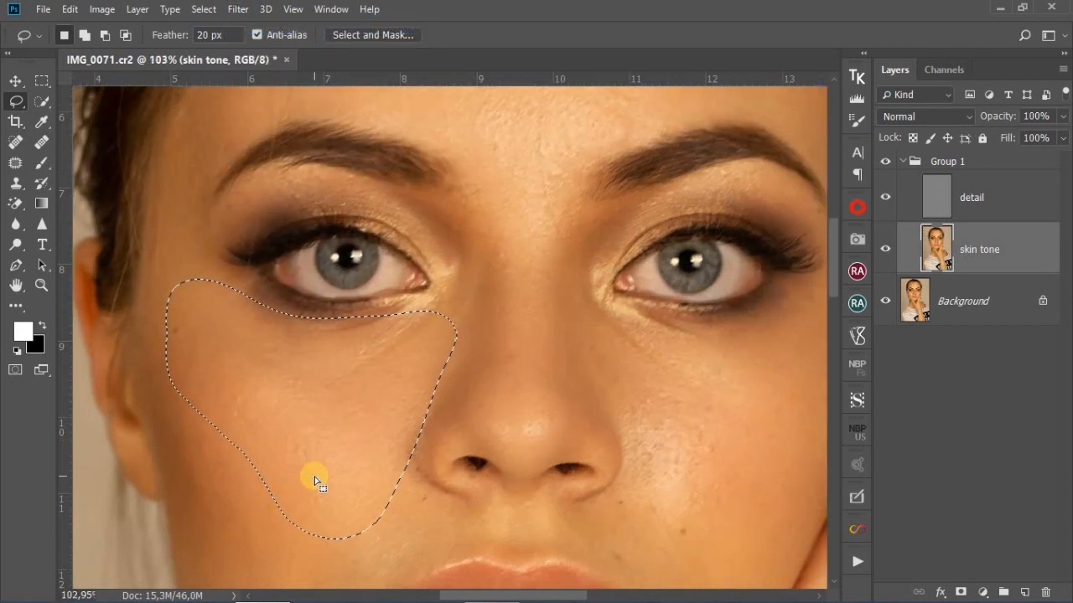
pyautogui.scroll(1, 314, 477)
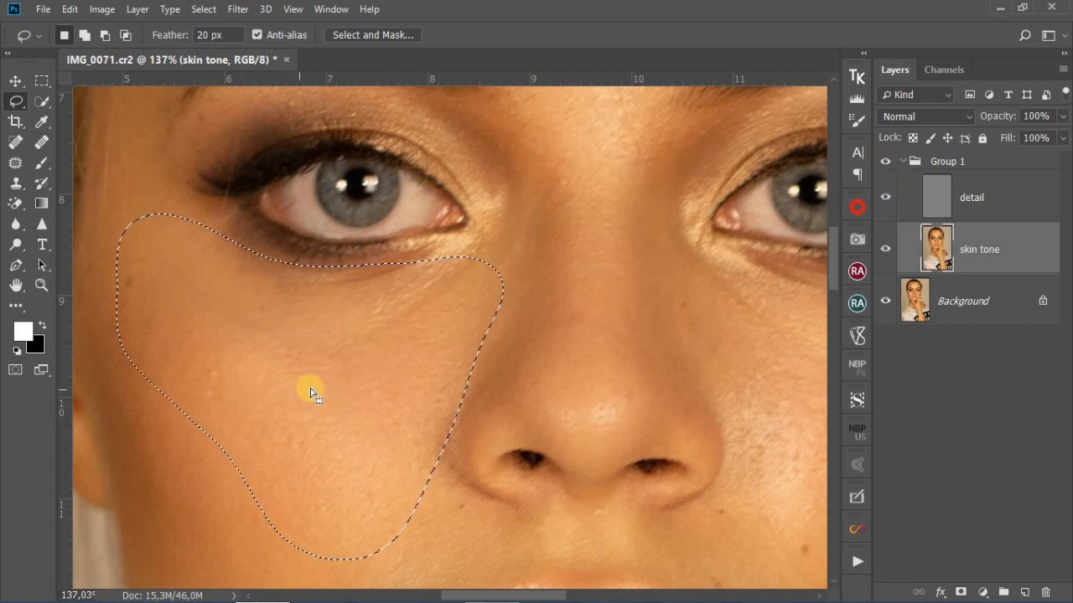
pyautogui.click(886, 162)
pyautogui.scroll(-2, 584, 294)
pyautogui.scroll(-3, 297, 240)
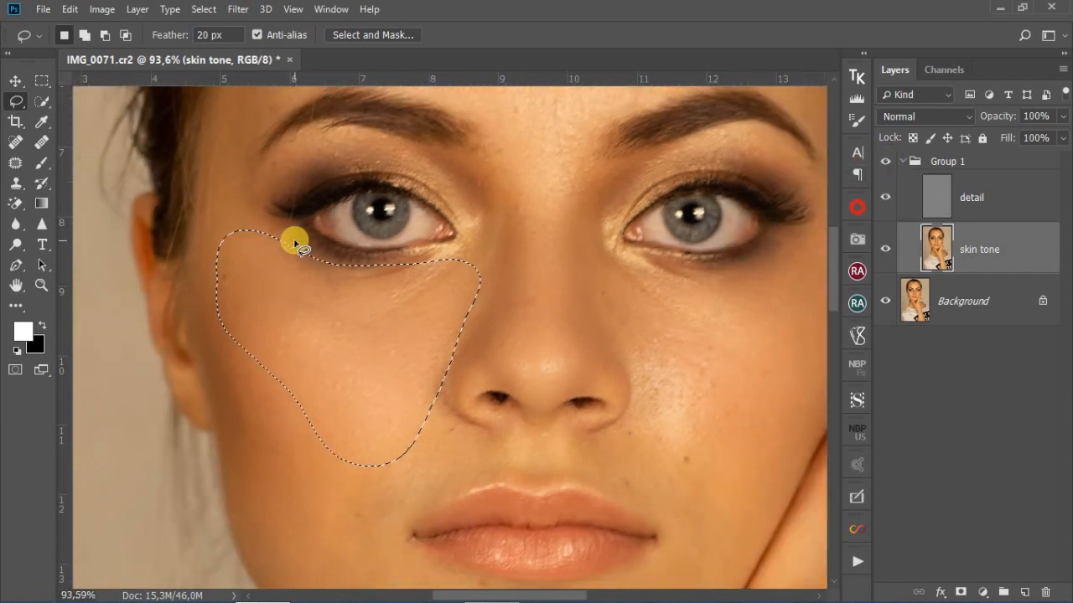
# Lasso the right-hand cheek below the eye and beside the nose, and reapply the last Gaussian Blur to it
pyautogui.scroll(3, 813, 364)
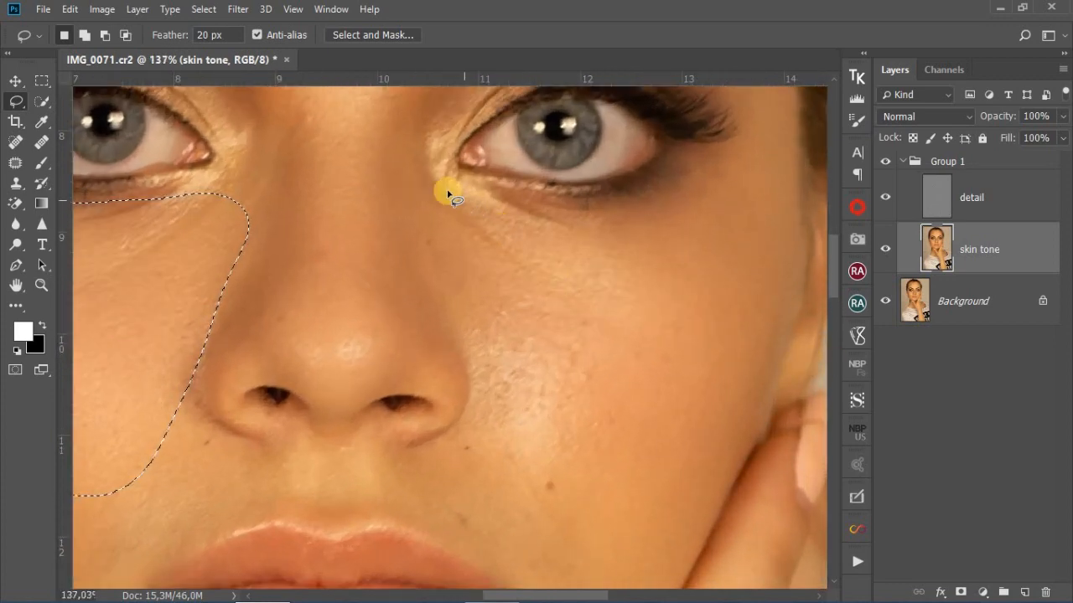
pyautogui.moveTo(448, 191)
pyautogui.mouseDown()
pyautogui.moveTo(596, 223)
pyautogui.moveTo(651, 212)
pyautogui.moveTo(754, 160)
pyautogui.moveTo(753, 207)
pyautogui.moveTo(734, 253)
pyautogui.moveTo(611, 367)
pyautogui.moveTo(580, 460)
pyautogui.moveTo(469, 434)
pyautogui.mouseUp()
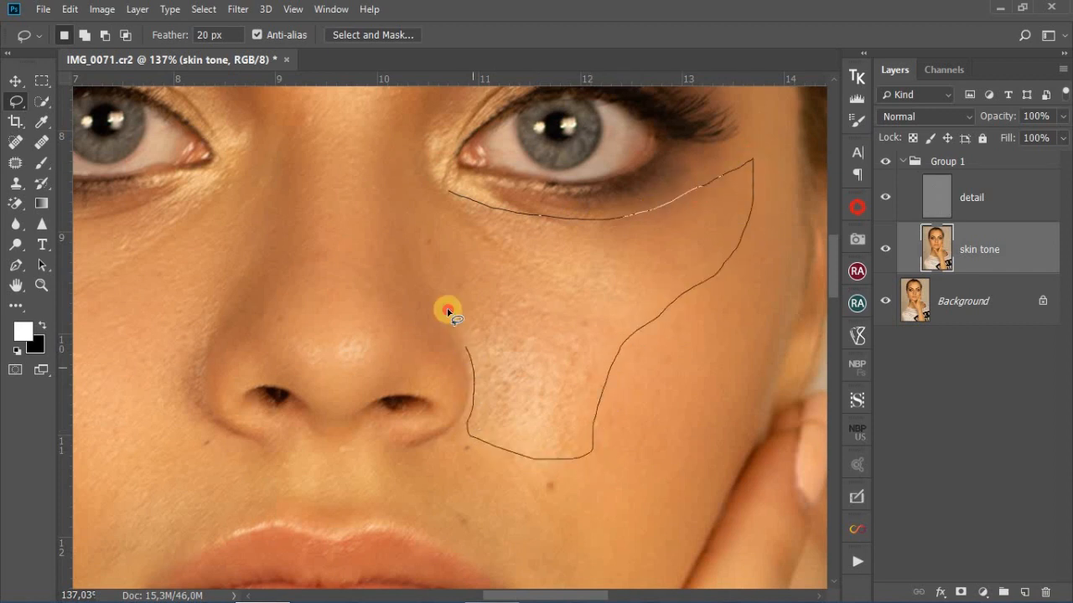
pyautogui.moveTo(449, 313)
pyautogui.mouseDown()
pyautogui.moveTo(435, 238)
pyautogui.moveTo(443, 192)
pyautogui.mouseUp()
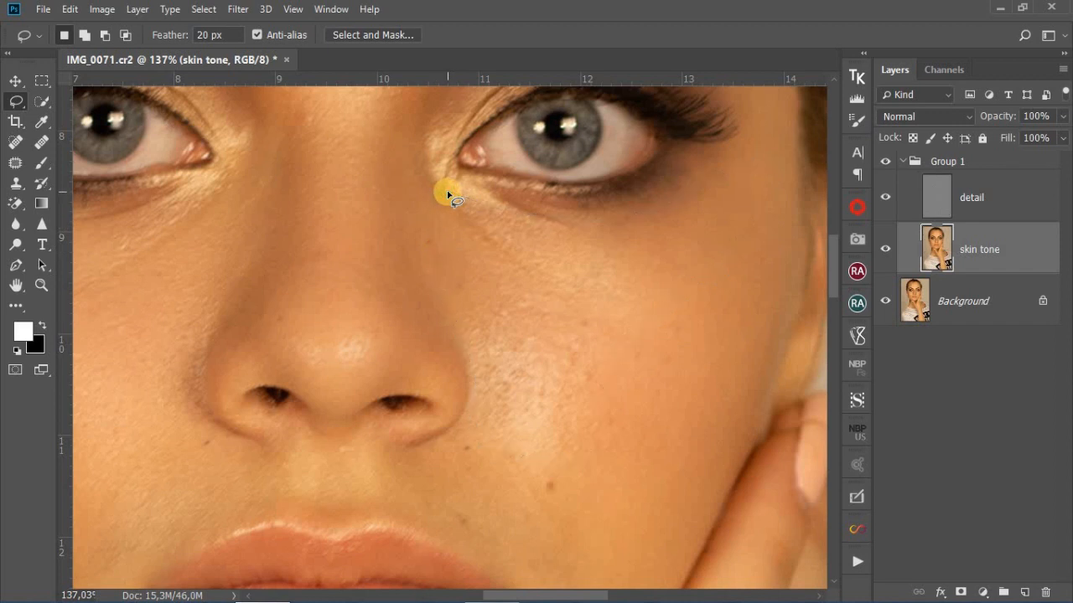
pyautogui.click(238, 10)
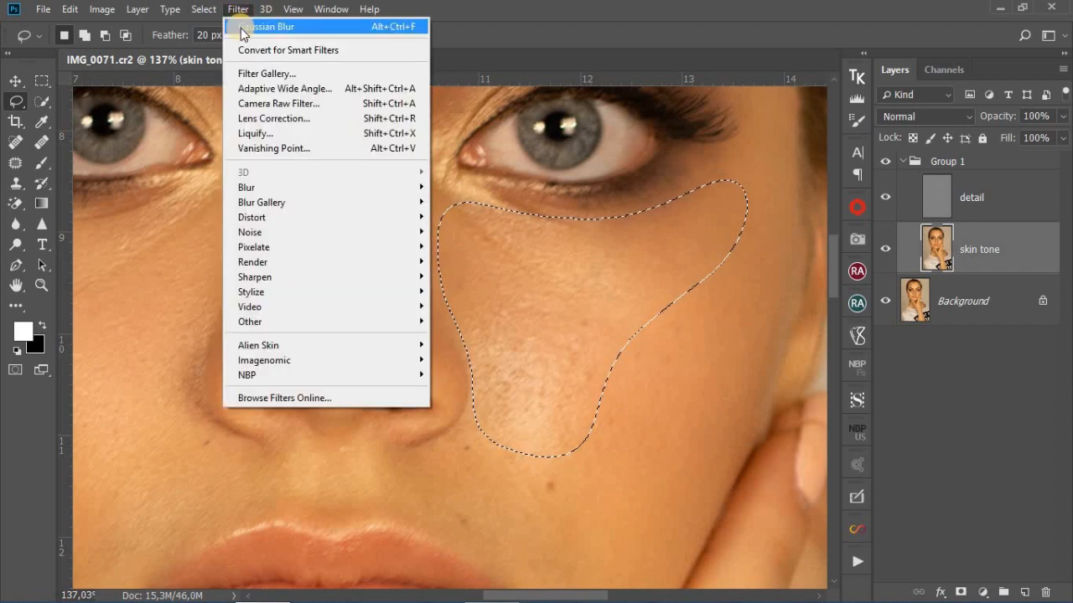
pyautogui.click(243, 27)
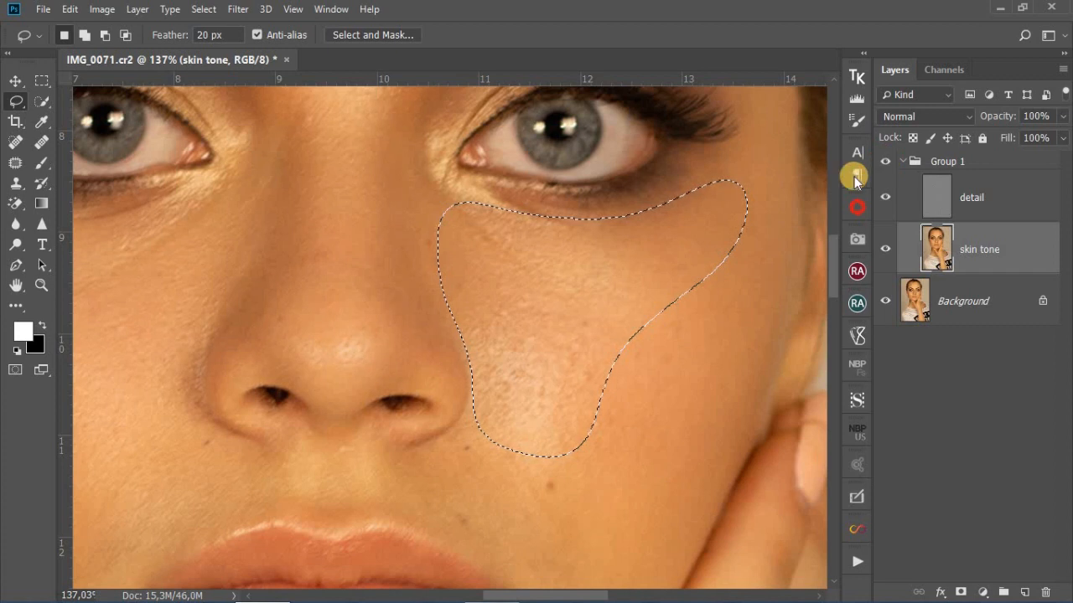
# Apply a Gaussian Blur with a 9.8 pixel radius to the selected right-hand cheek of the skin tone layer
pyautogui.click(241, 12)
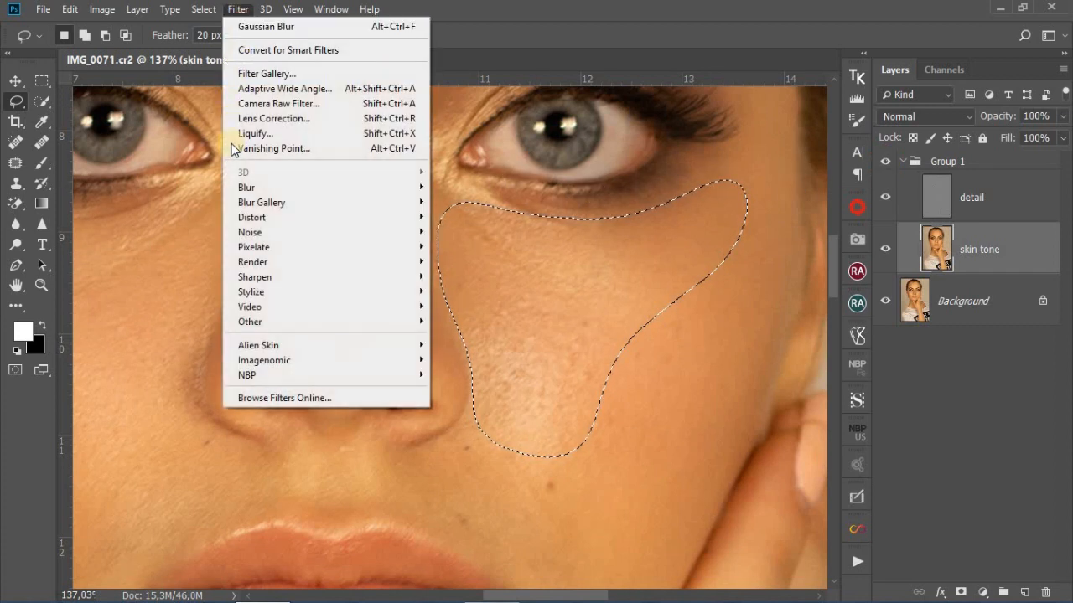
pyautogui.moveTo(252, 188)
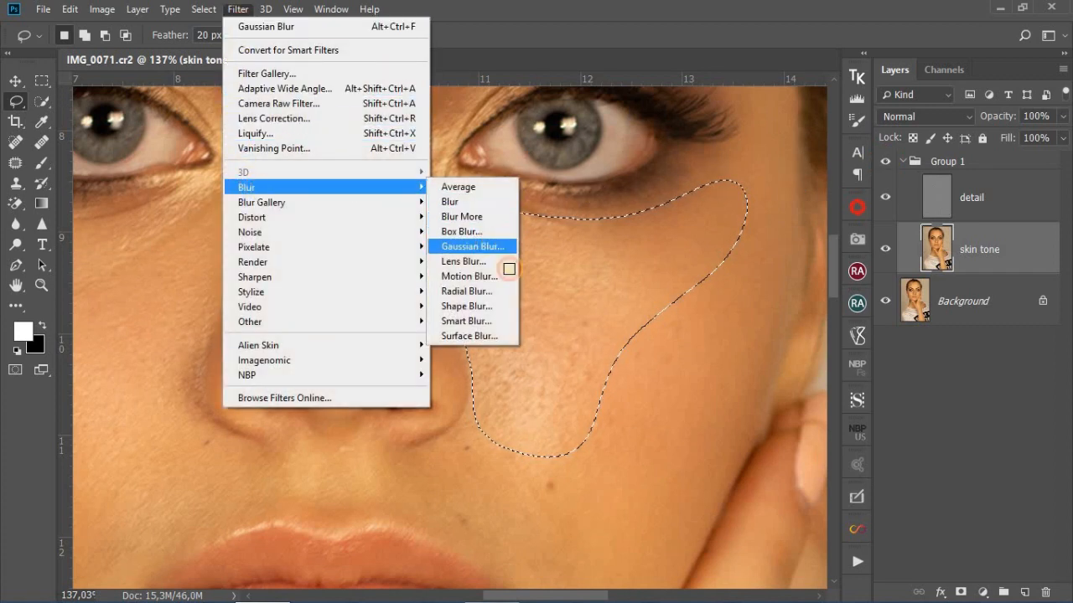
pyautogui.click(494, 247)
pyautogui.moveTo(722, 165); pyautogui.dragTo(239, 158)
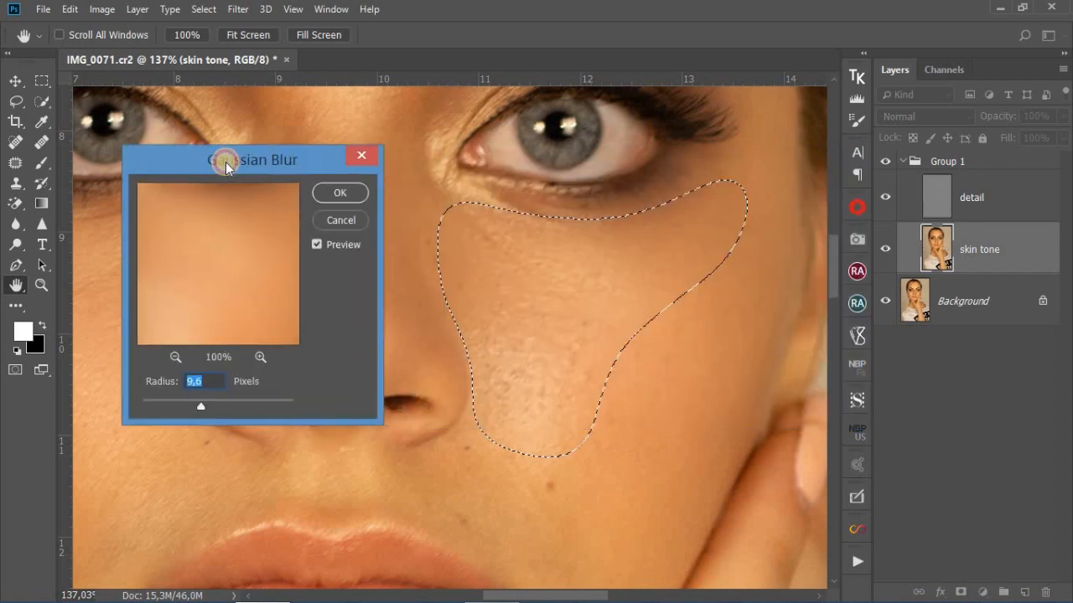
pyautogui.moveTo(199, 403); pyautogui.dragTo(173, 389)
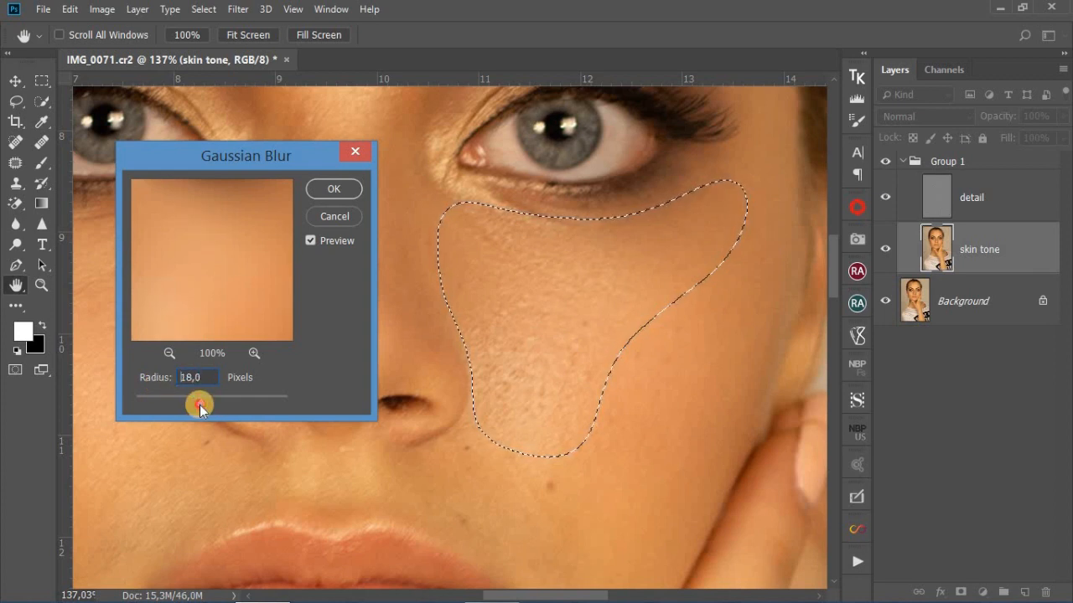
pyautogui.click(200, 405)
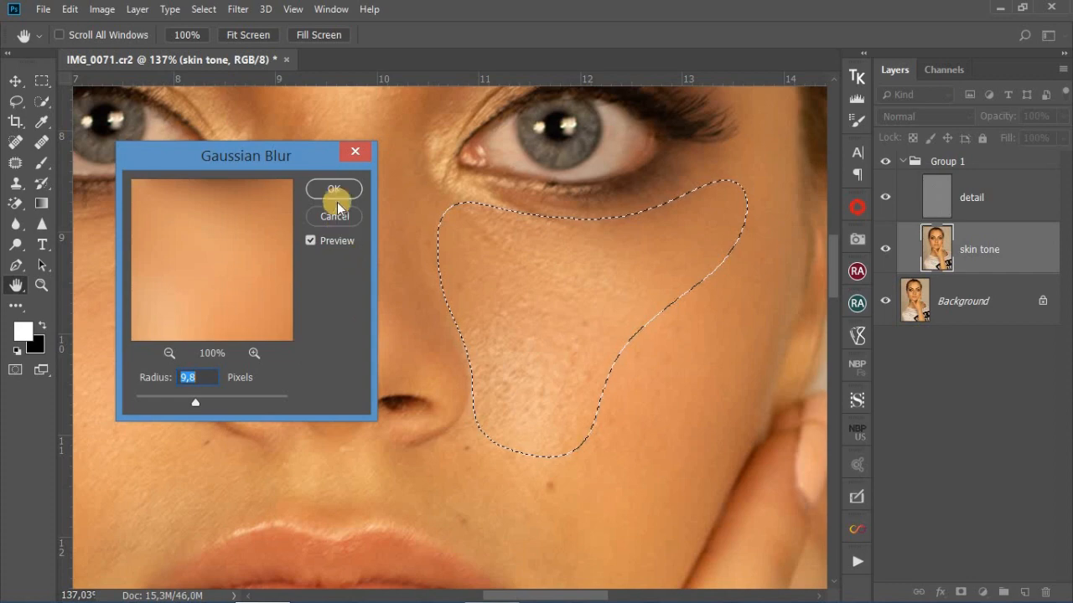
pyautogui.click(427, 244)
pyautogui.press('Return')
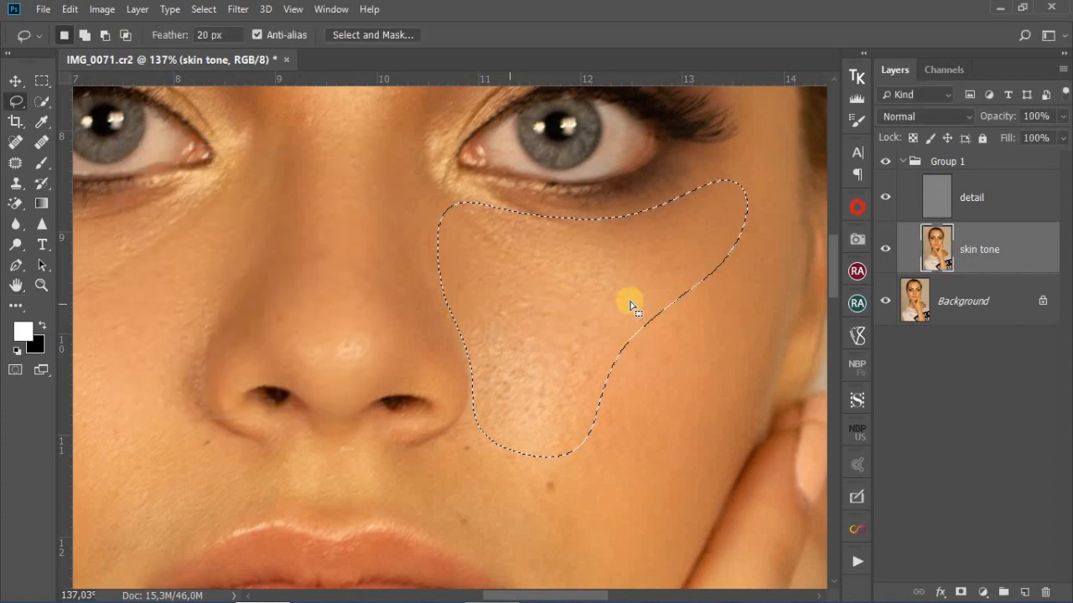
# Lasso the left-hand skin between the nose and the mouth corner, and reapply the last Gaussian Blur to it
pyautogui.scroll(-1, 686, 303)
pyautogui.scroll(-1, 685, 303)
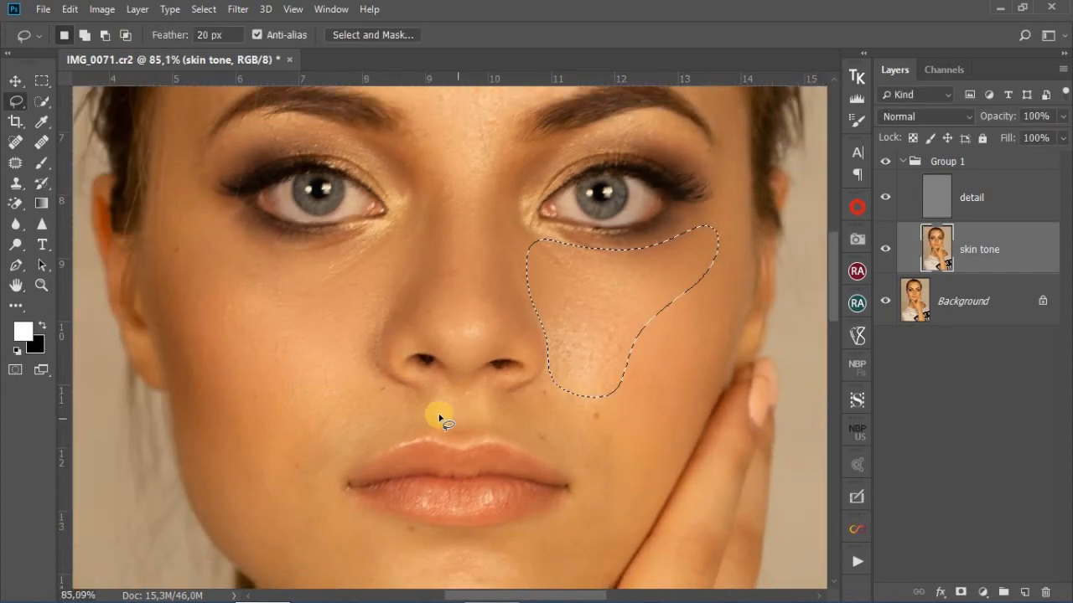
pyautogui.moveTo(420, 397)
pyautogui.mouseDown()
pyautogui.moveTo(295, 419)
pyautogui.moveTo(242, 449)
pyautogui.moveTo(219, 476)
pyautogui.moveTo(263, 519)
pyautogui.moveTo(314, 503)
pyautogui.moveTo(374, 442)
pyautogui.moveTo(424, 407)
pyautogui.mouseUp()
pyautogui.click(239, 10)
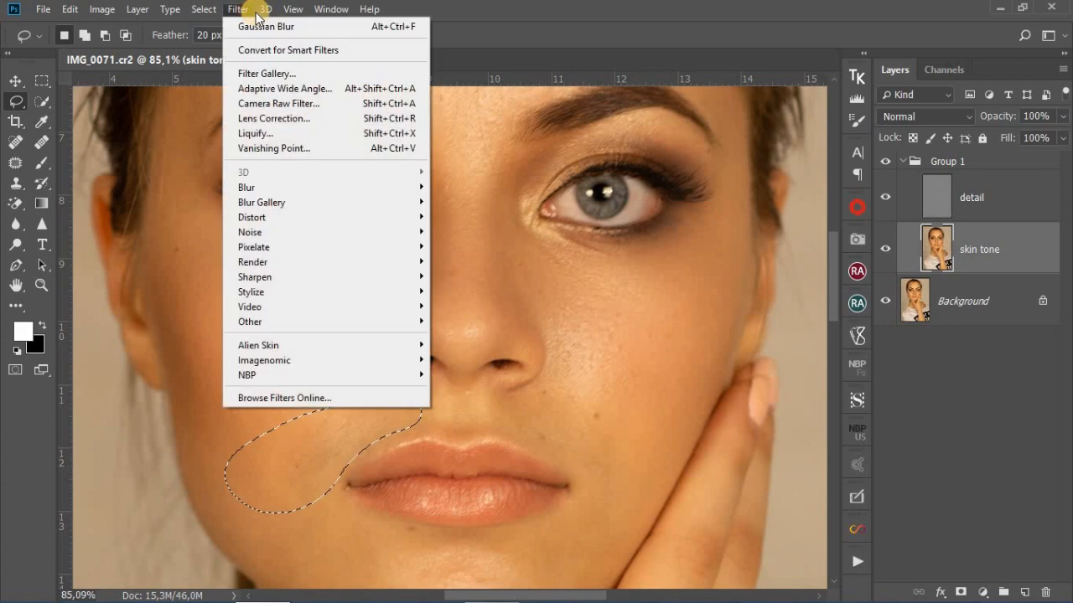
pyautogui.click(246, 27)
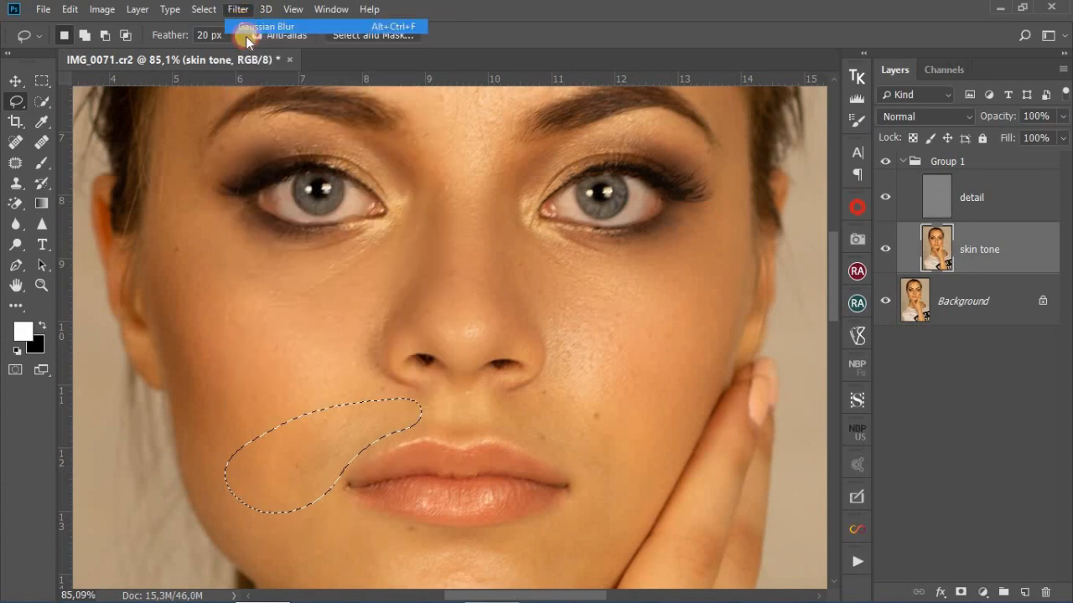
# Lasso the right-hand lower cheek beside the nose and mouth, and reapply the last Gaussian Blur to it
pyautogui.moveTo(492, 399)
pyautogui.mouseDown()
pyautogui.moveTo(582, 475)
pyautogui.moveTo(640, 482)
pyautogui.moveTo(666, 461)
pyautogui.moveTo(662, 401)
pyautogui.moveTo(607, 366)
pyautogui.moveTo(497, 407)
pyautogui.mouseUp()
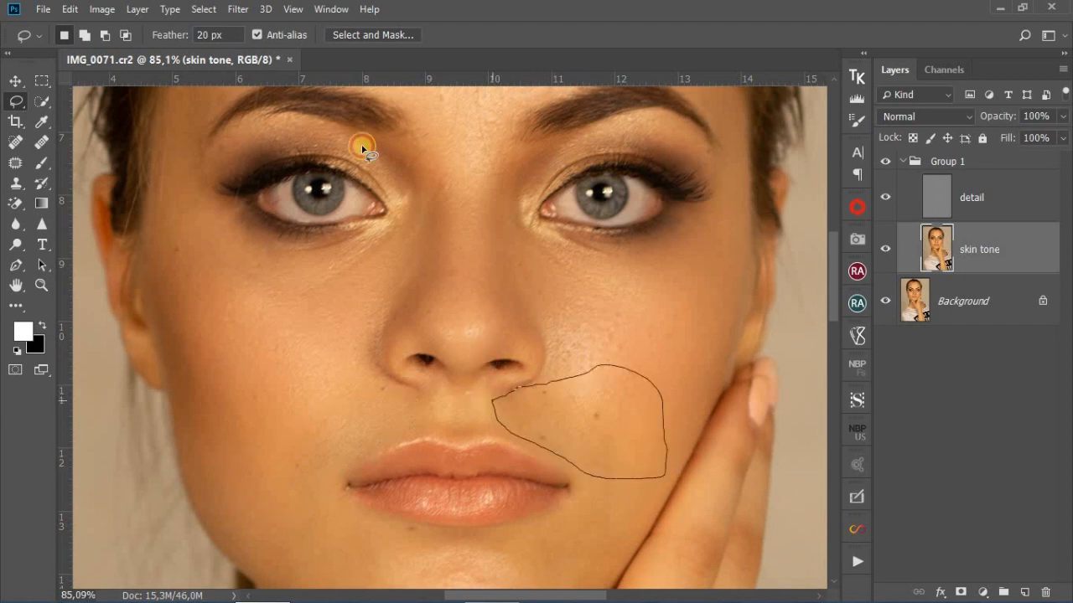
pyautogui.click(237, 13)
pyautogui.click(249, 26)
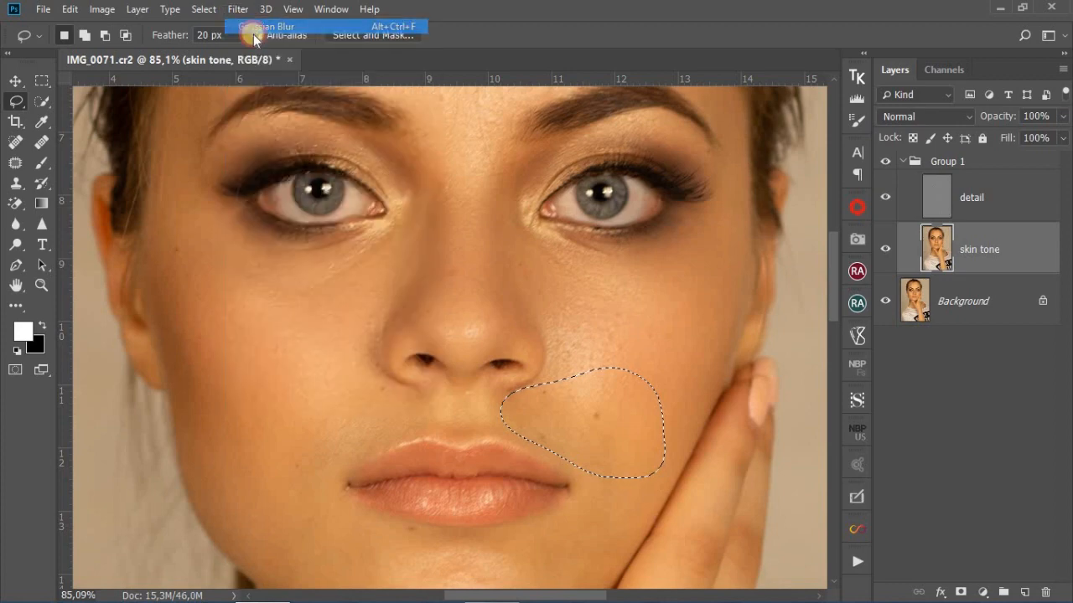
# Lasso the chin area below the lips and reapply the last Gaussian Blur to it
pyautogui.scroll(-5, 445, 388)
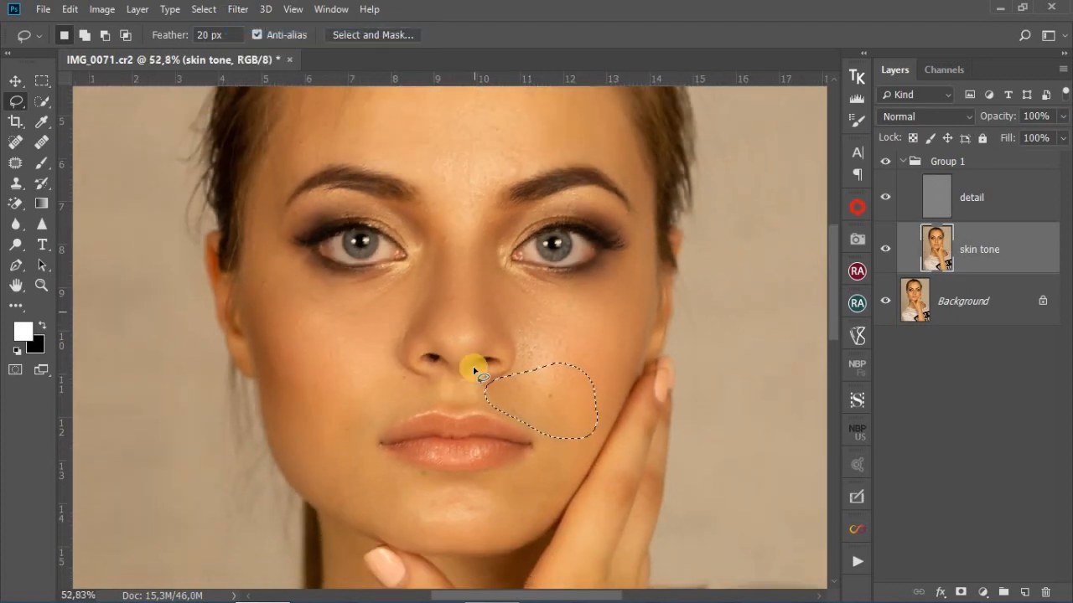
pyautogui.moveTo(431, 459)
pyautogui.mouseDown()
pyautogui.moveTo(369, 441)
pyautogui.moveTo(356, 469)
pyautogui.moveTo(362, 494)
pyautogui.moveTo(427, 528)
pyautogui.moveTo(495, 526)
pyautogui.moveTo(549, 487)
pyautogui.mouseUp()
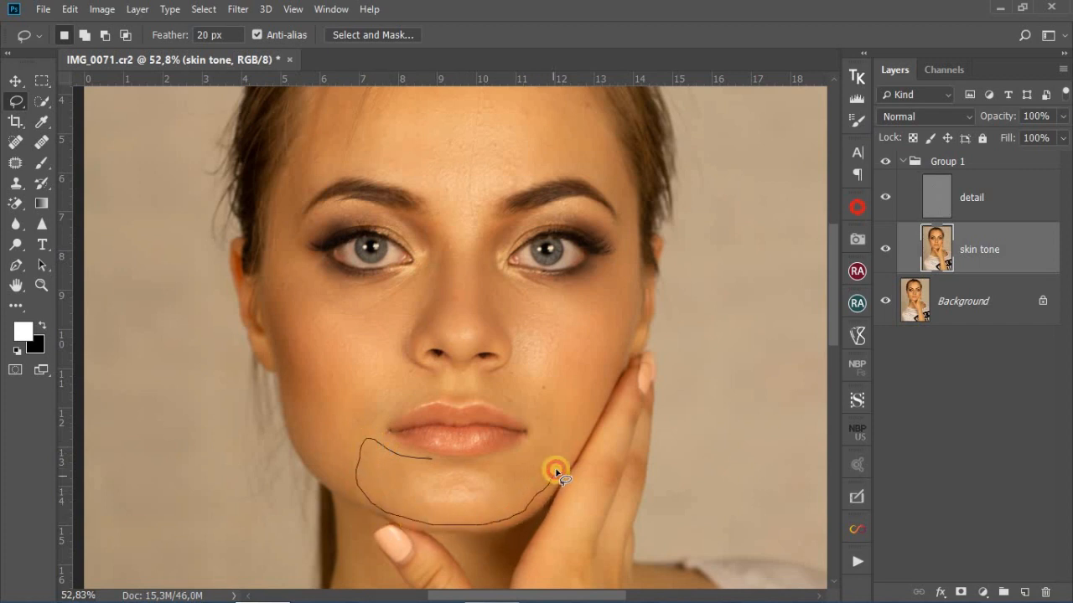
pyautogui.moveTo(531, 447); pyautogui.dragTo(428, 461)
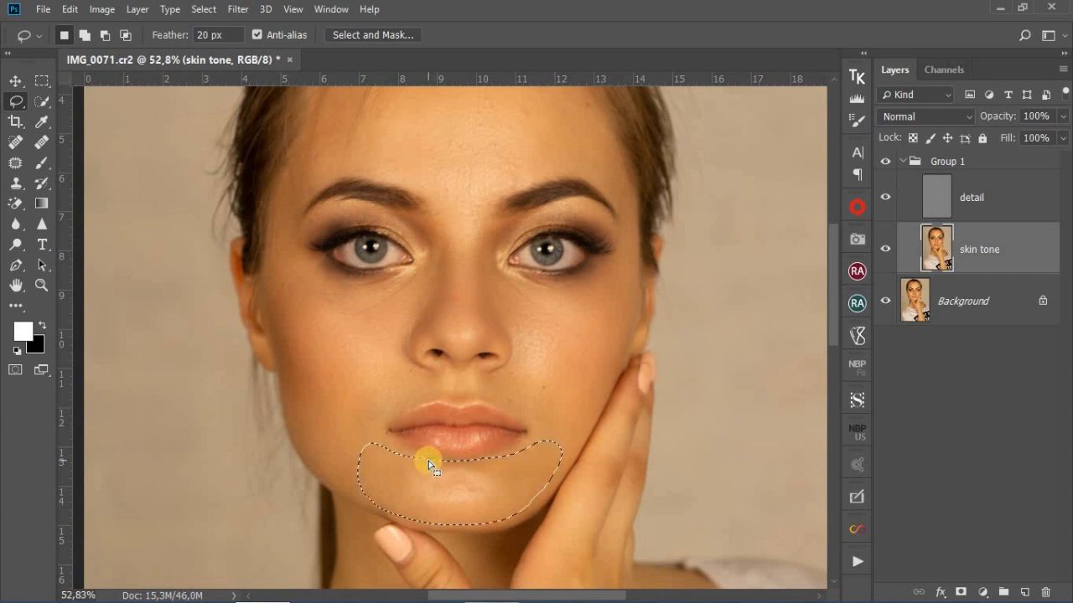
pyautogui.click(239, 15)
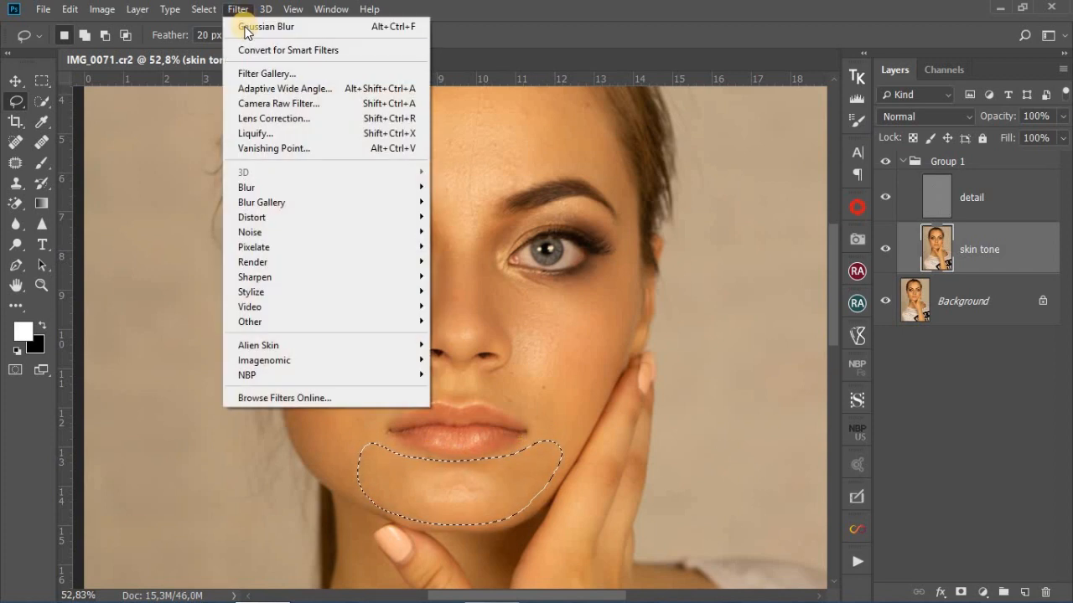
pyautogui.click(239, 14)
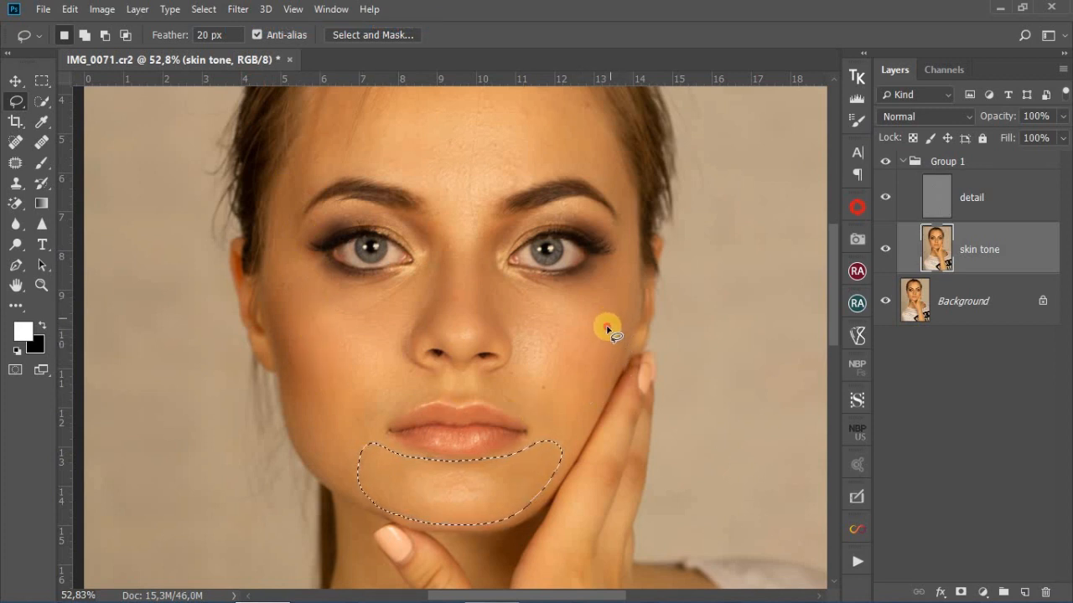
# Lasso the narrow strip of right-hand cheek along the fingers and reapply the last Gaussian Blur to it
pyautogui.moveTo(606, 323)
pyautogui.mouseDown()
pyautogui.moveTo(548, 415)
pyautogui.moveTo(555, 451)
pyautogui.moveTo(617, 376)
pyautogui.moveTo(632, 332)
pyautogui.moveTo(605, 322)
pyautogui.mouseUp()
pyautogui.click(237, 10)
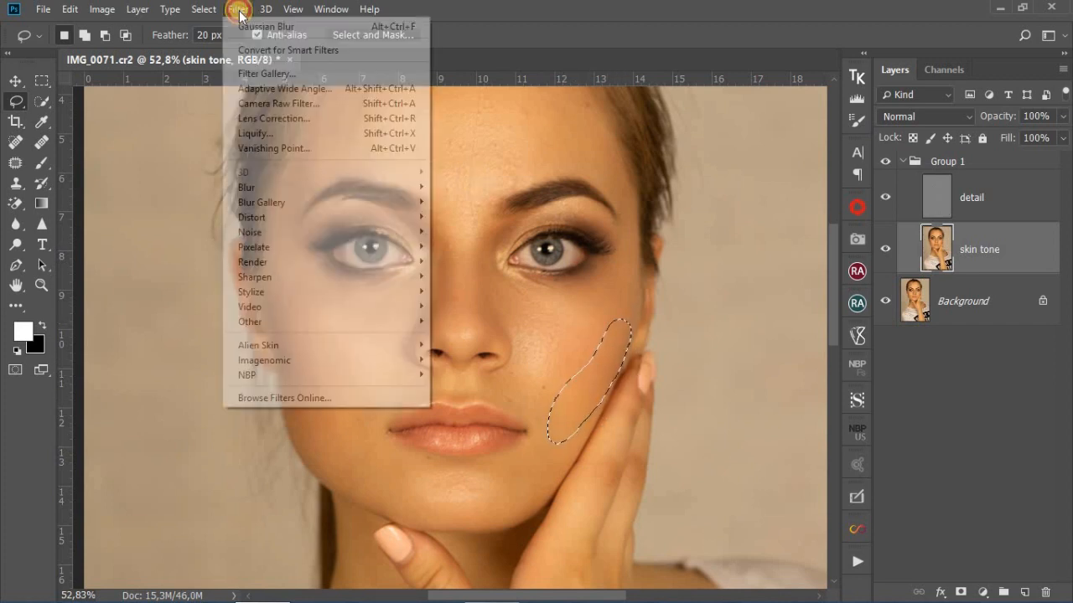
pyautogui.click(218, 118)
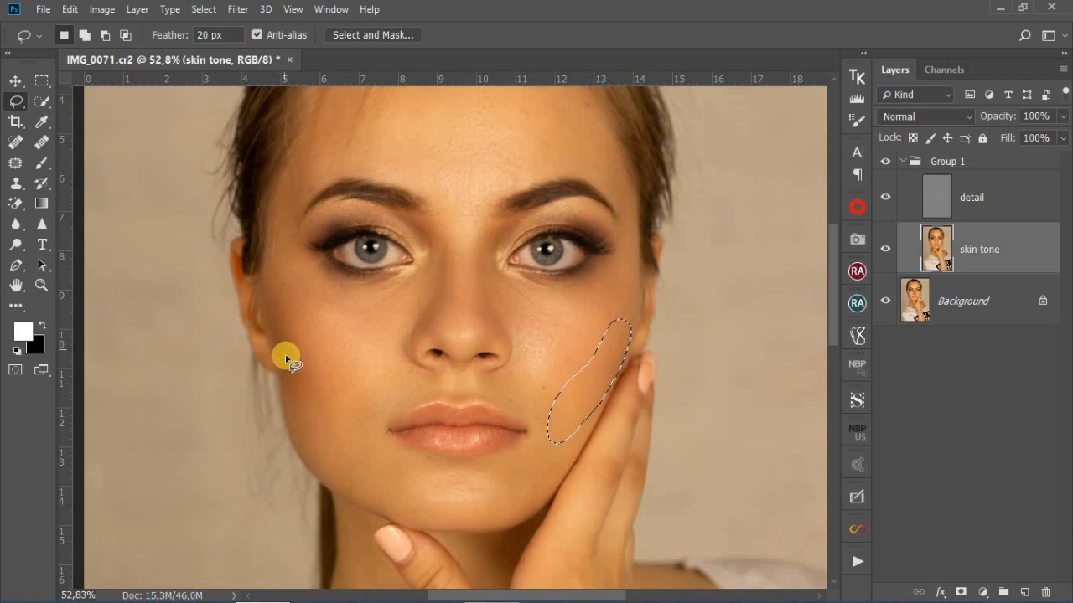
# Lasso the outer left-hand cheek down to the jawline and reapply the last Gaussian Blur to it
pyautogui.moveTo(288, 406)
pyautogui.mouseDown()
pyautogui.moveTo(314, 466)
pyautogui.moveTo(352, 478)
pyautogui.moveTo(363, 457)
pyautogui.moveTo(334, 374)
pyautogui.moveTo(311, 342)
pyautogui.moveTo(290, 377)
pyautogui.mouseUp()
pyautogui.click(239, 9)
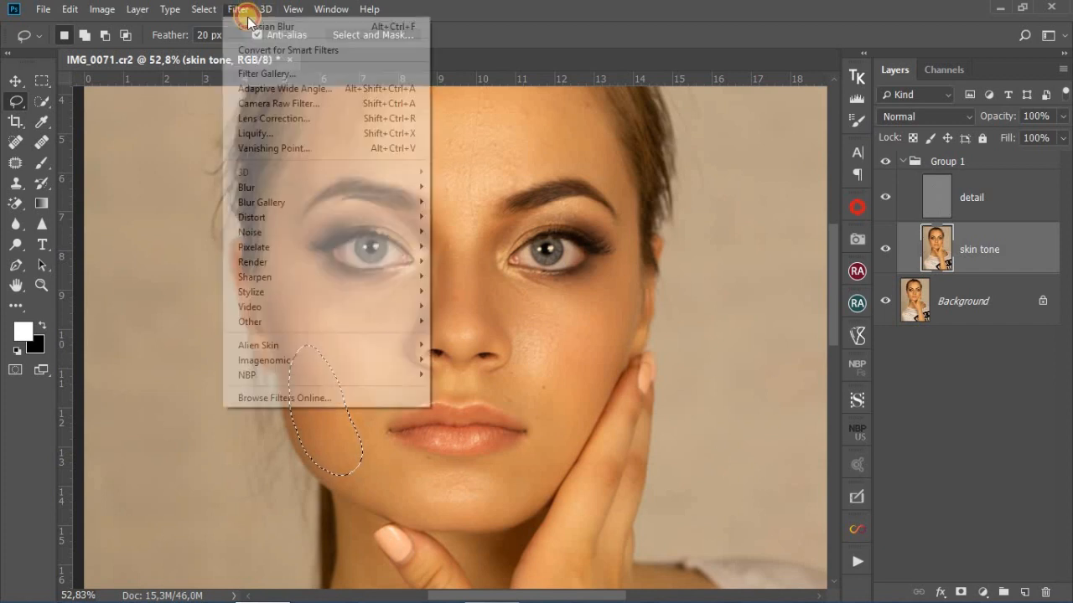
pyautogui.click(256, 28)
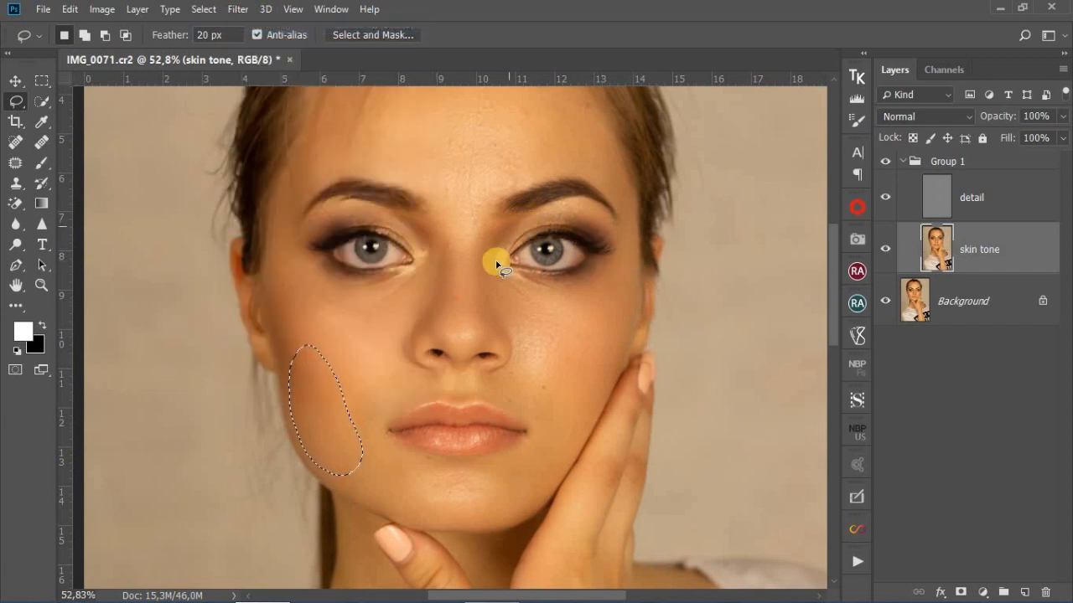
# Collapse Group 1 in the layer stack and clear the cheek selection
pyautogui.scroll(-2, 445, 503)
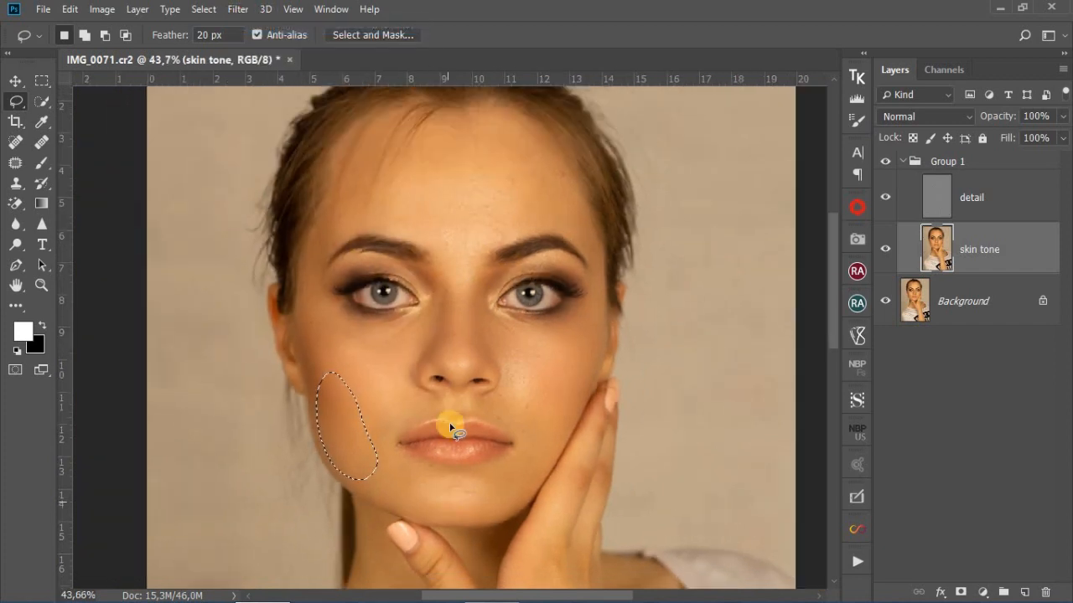
pyautogui.scroll(2, 468, 365)
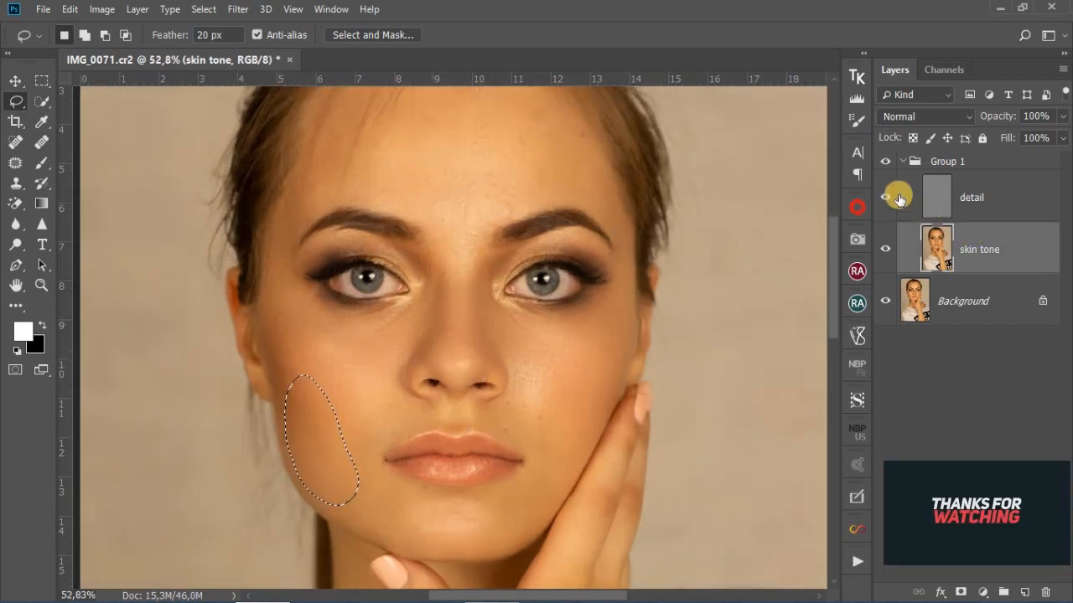
pyautogui.click(898, 163)
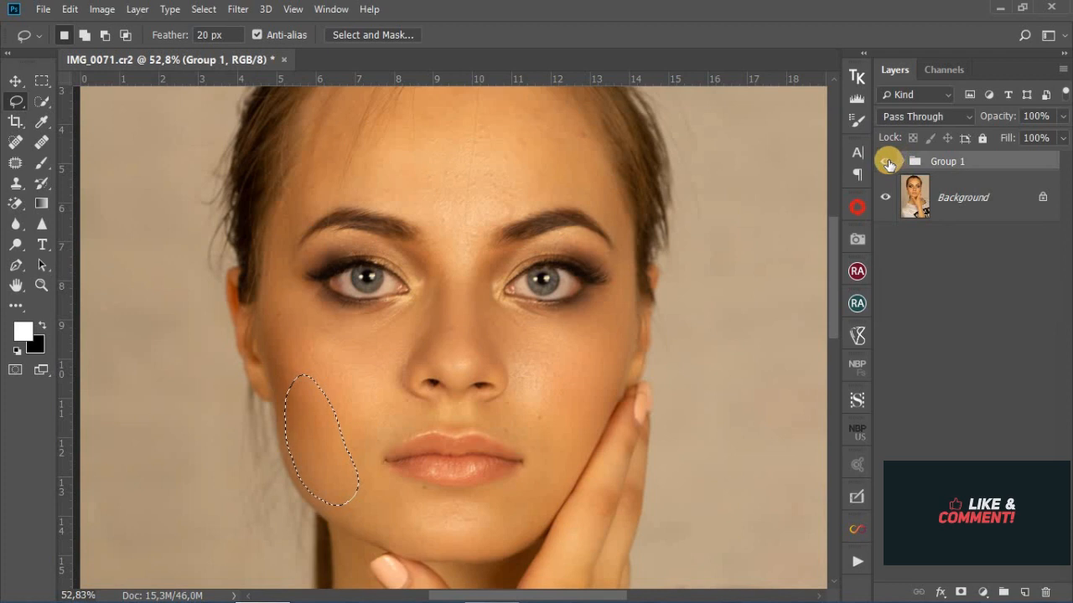
pyautogui.click(887, 162)
pyautogui.hotkey('ctrl', 'd')
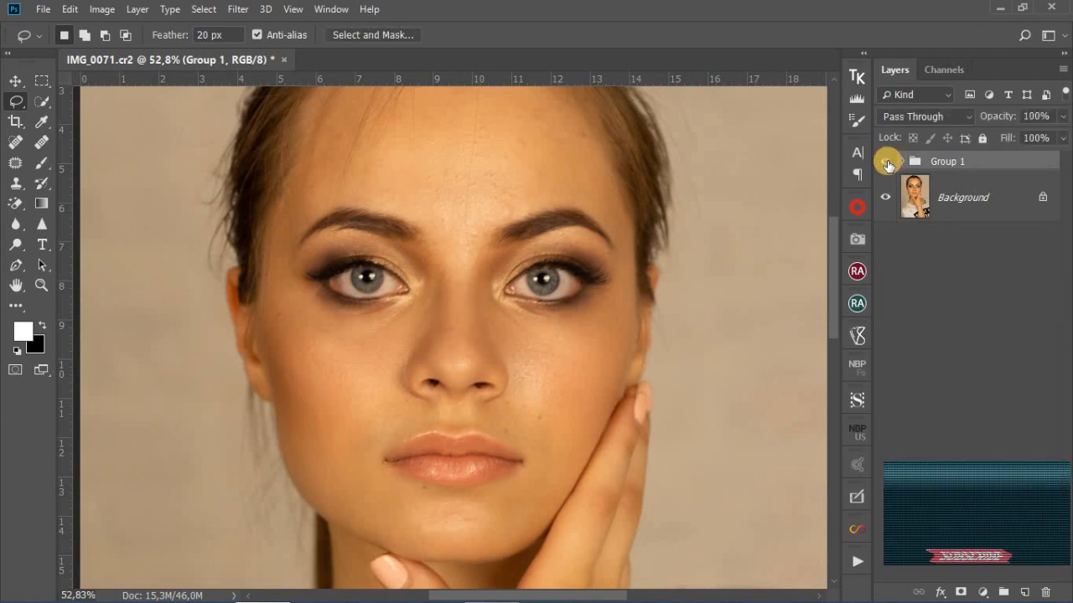
# Toggle the visibility of Group 1 to compare the retouched face with the original
pyautogui.click(887, 162)
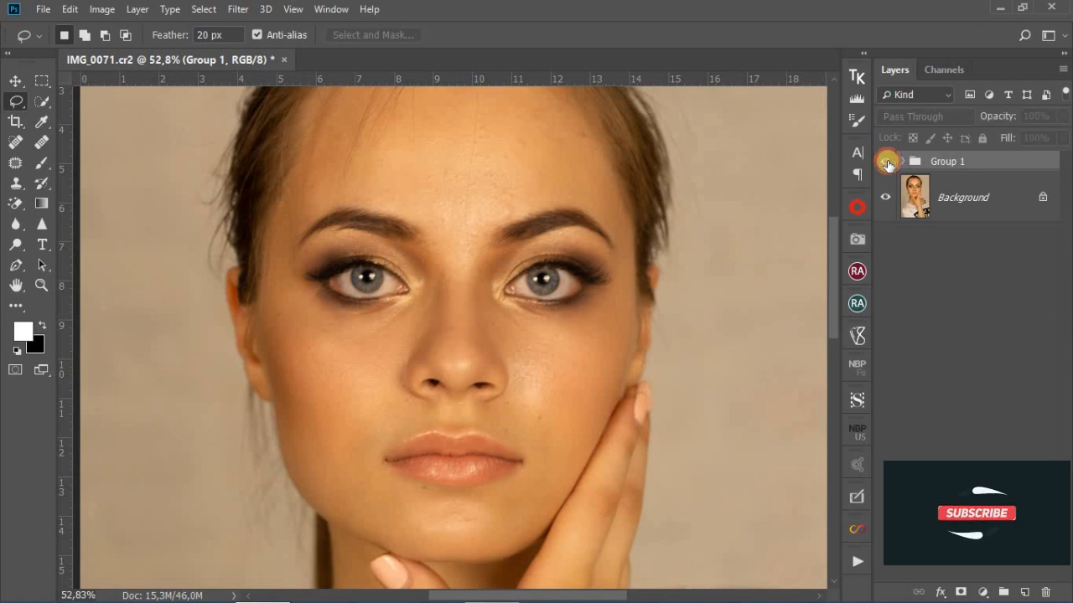
pyautogui.click(888, 161)
pyautogui.click(888, 162)
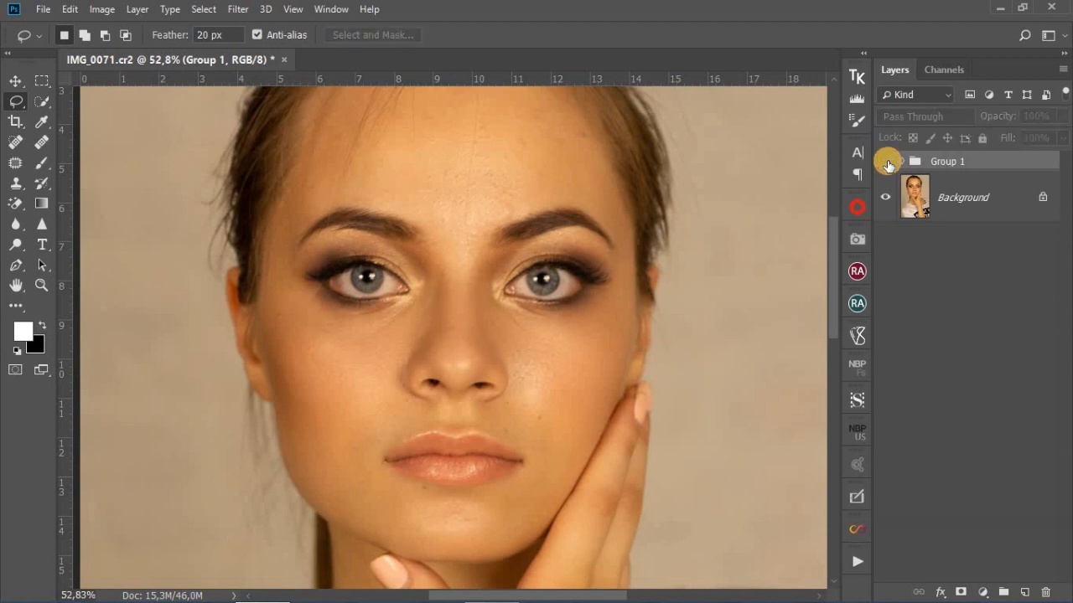
pyautogui.click(887, 162)
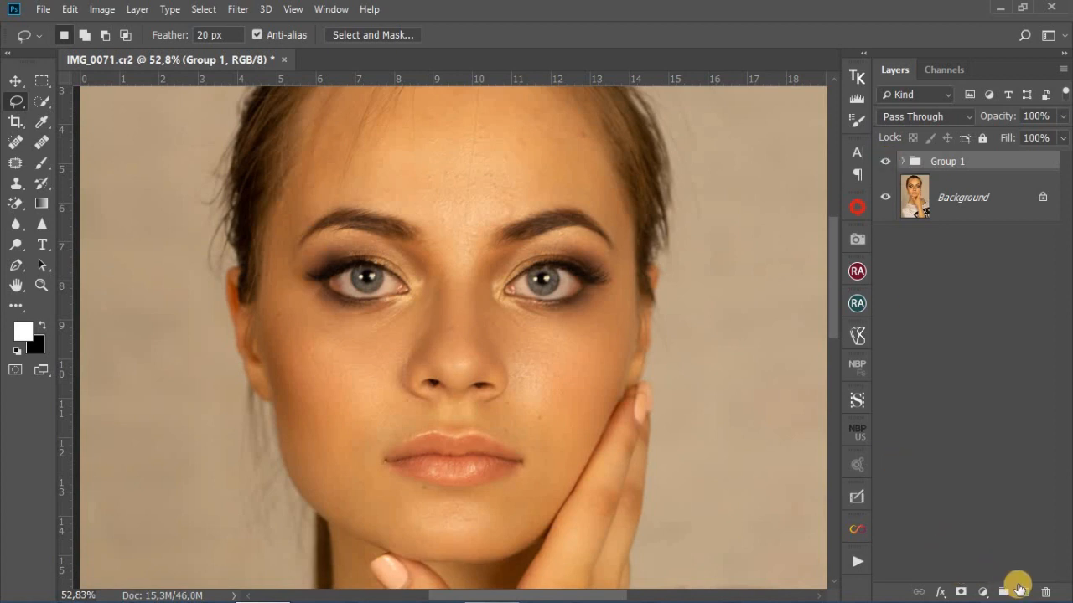
# Add a new layer above Group 1 and set up the signature brush at size 84 with black as the foreground colour
pyautogui.click(1025, 593)
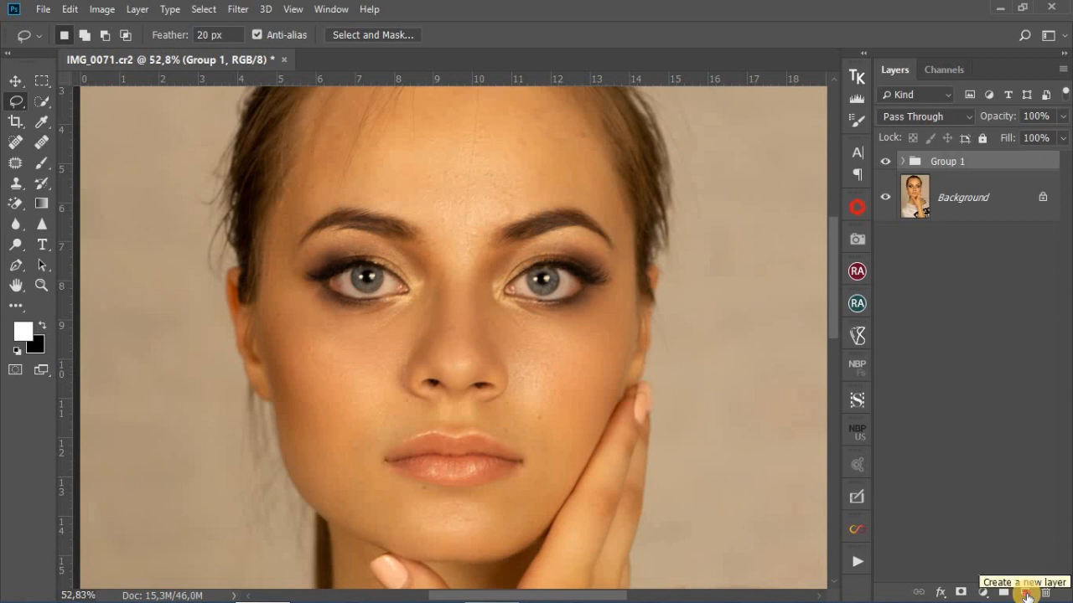
pyautogui.click(43, 148)
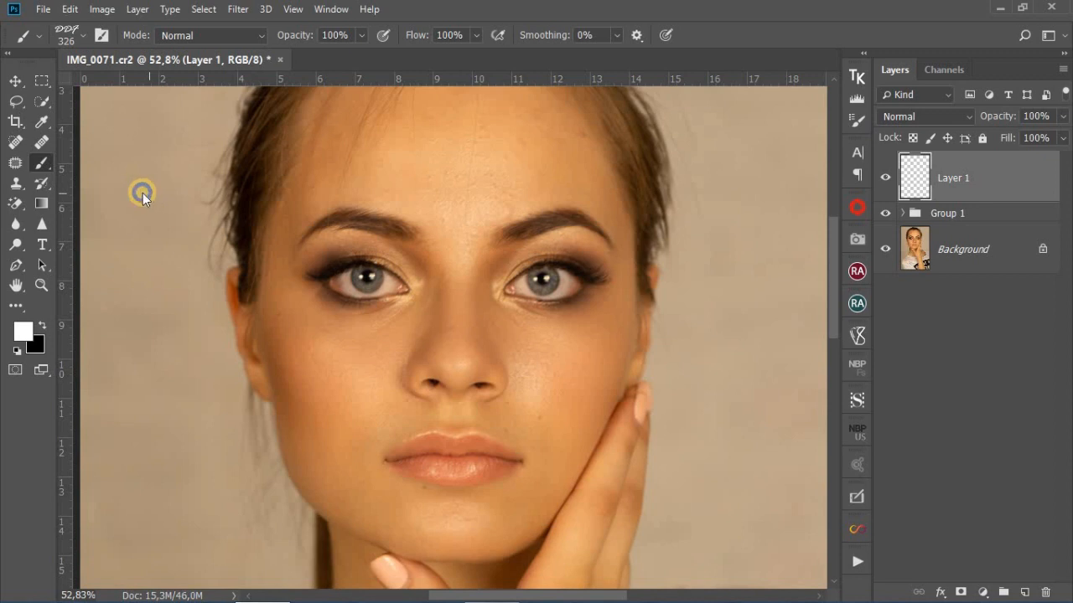
pyautogui.moveTo(143, 192)
pyautogui.mouseDown()
pyautogui.moveTo(95, 185)
pyautogui.moveTo(84, 219)
pyautogui.mouseUp()
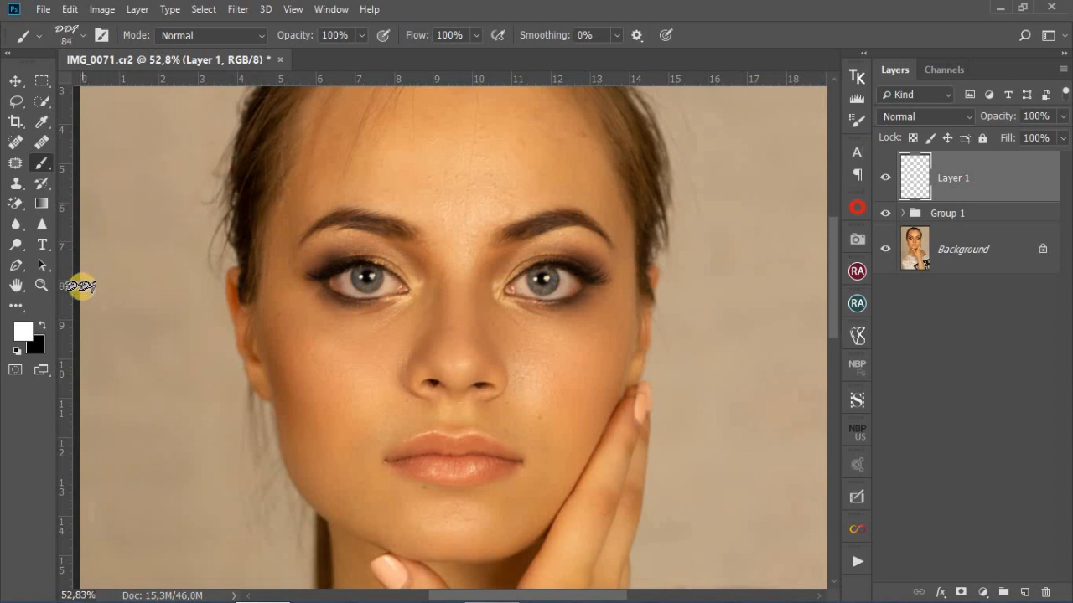
pyautogui.press('x')
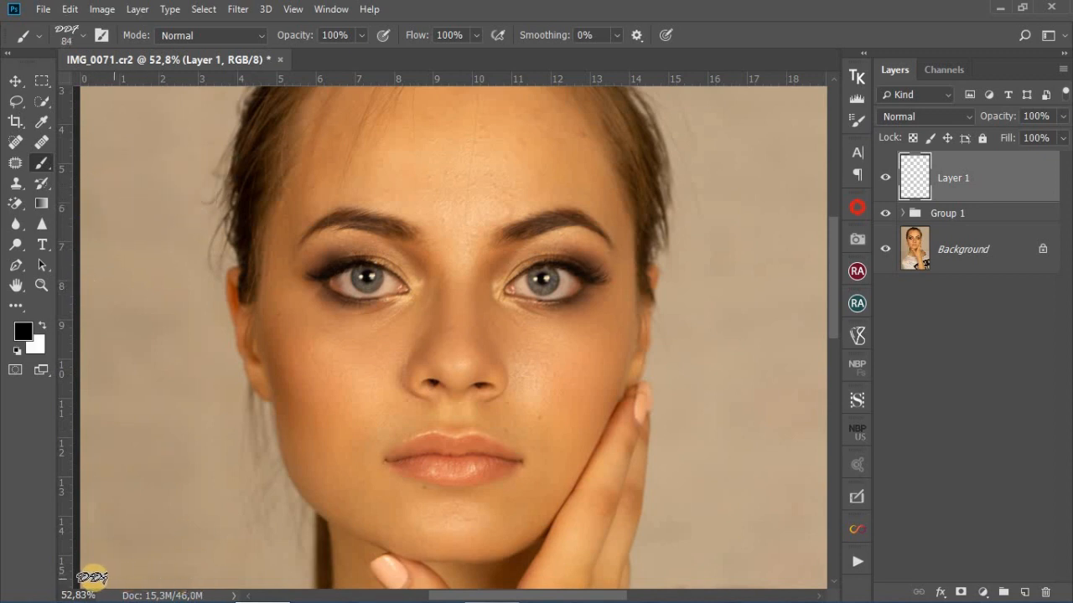